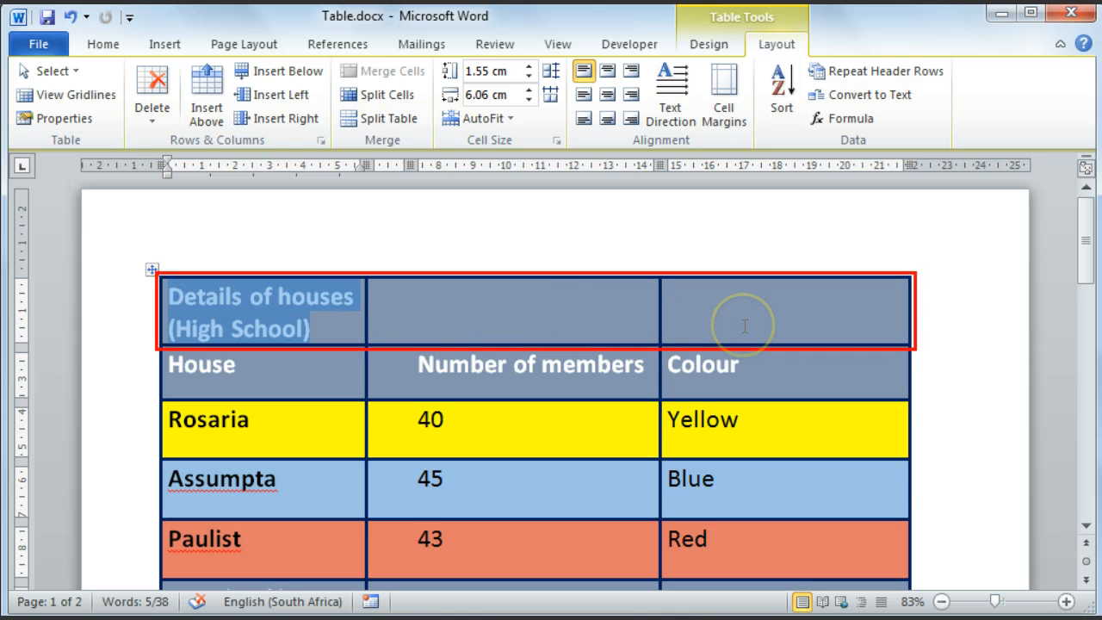
Step: Merge the three cells of the "Details of houses (High School)" heading row into one cell
click(444, 313)
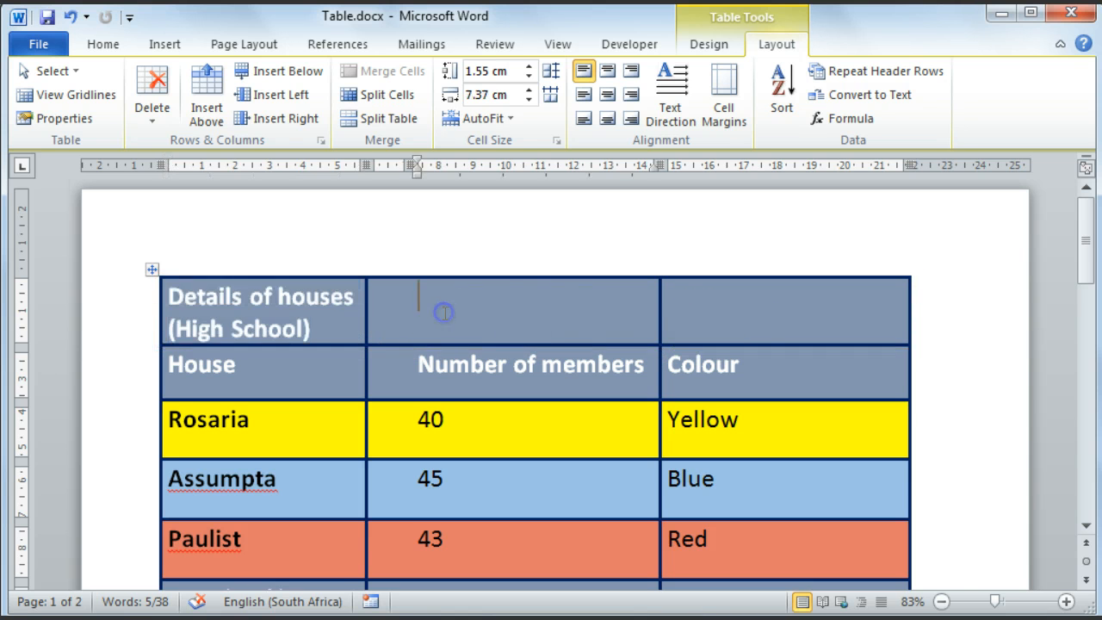
click(695, 298)
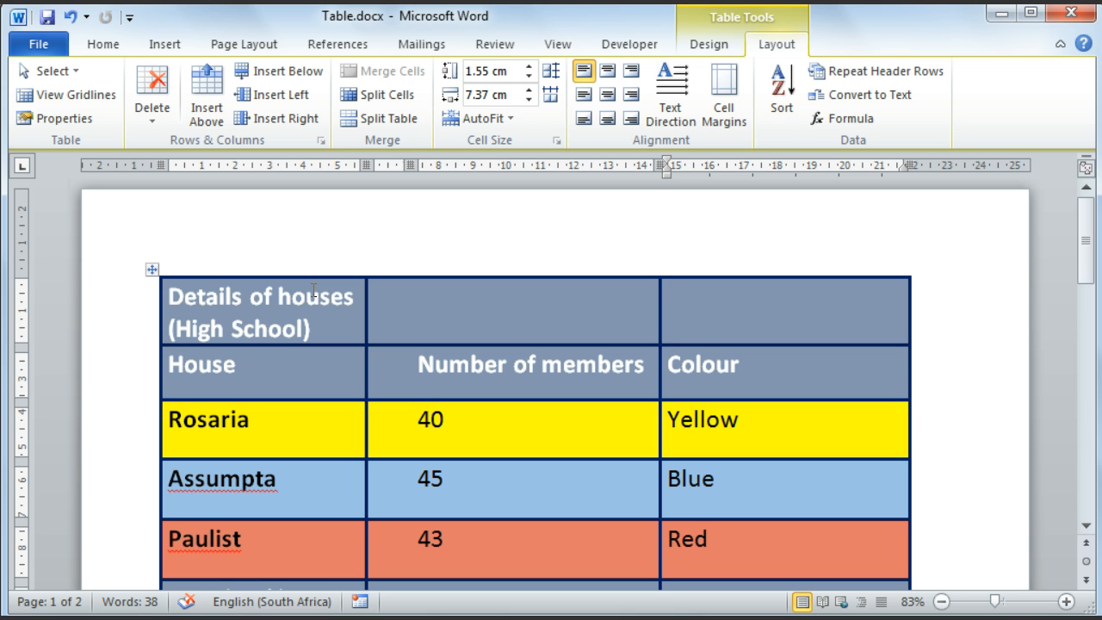
drag(170, 297, 483, 294)
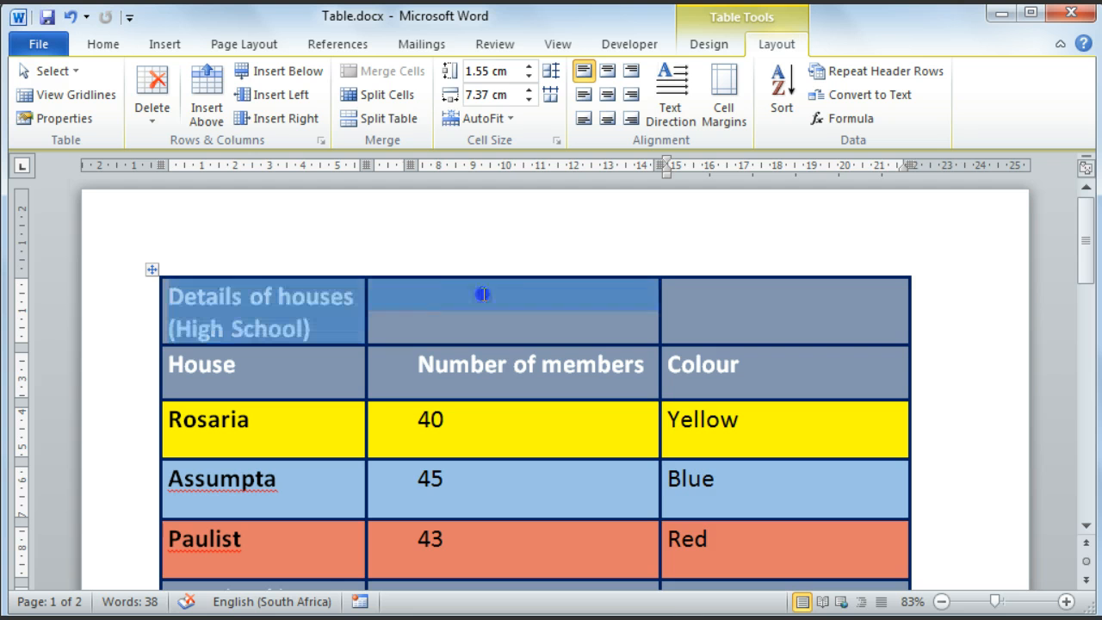
drag(647, 290, 690, 296)
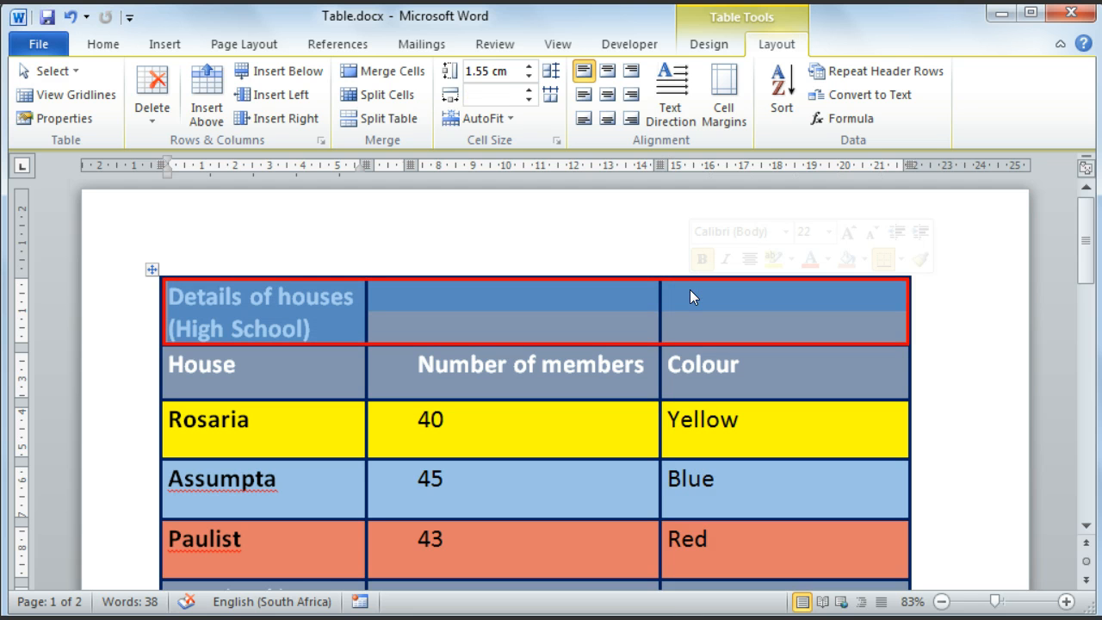
click(764, 43)
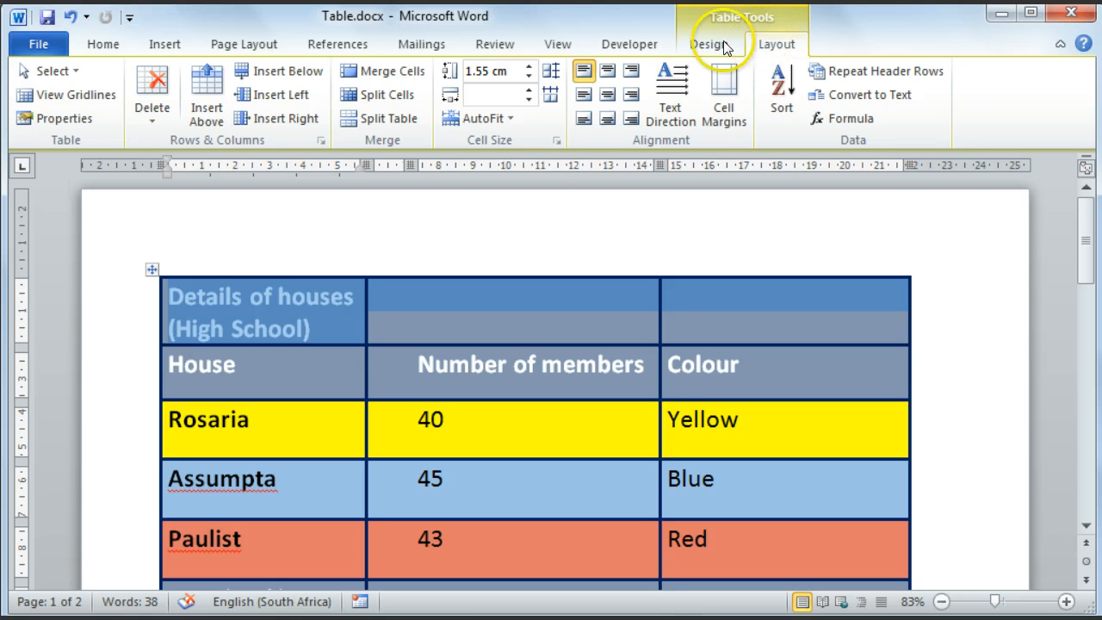
click(379, 77)
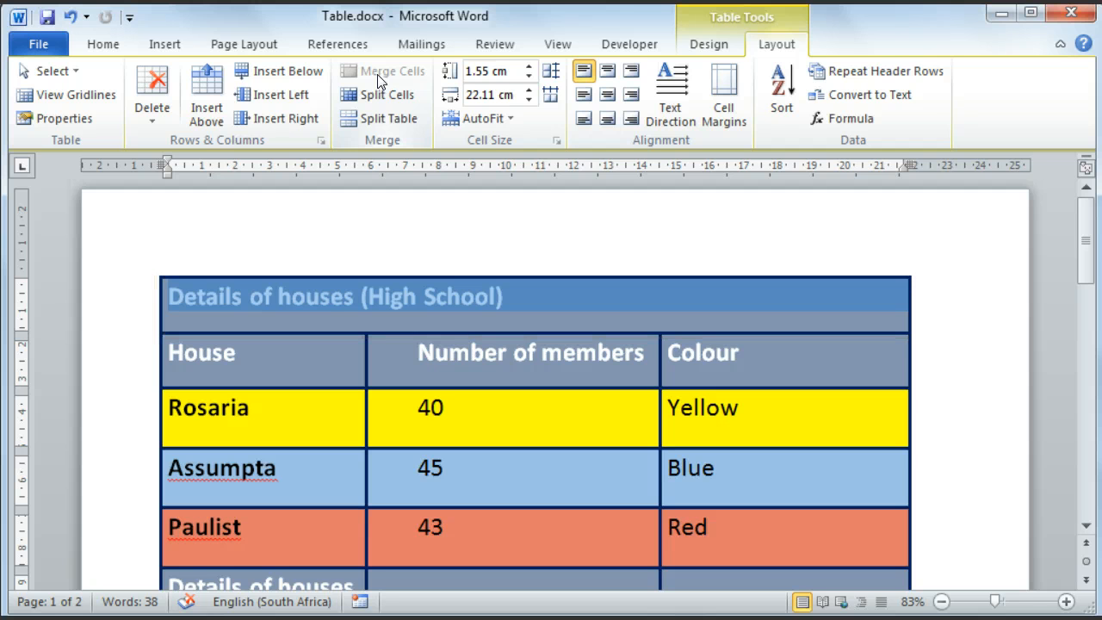
click(454, 362)
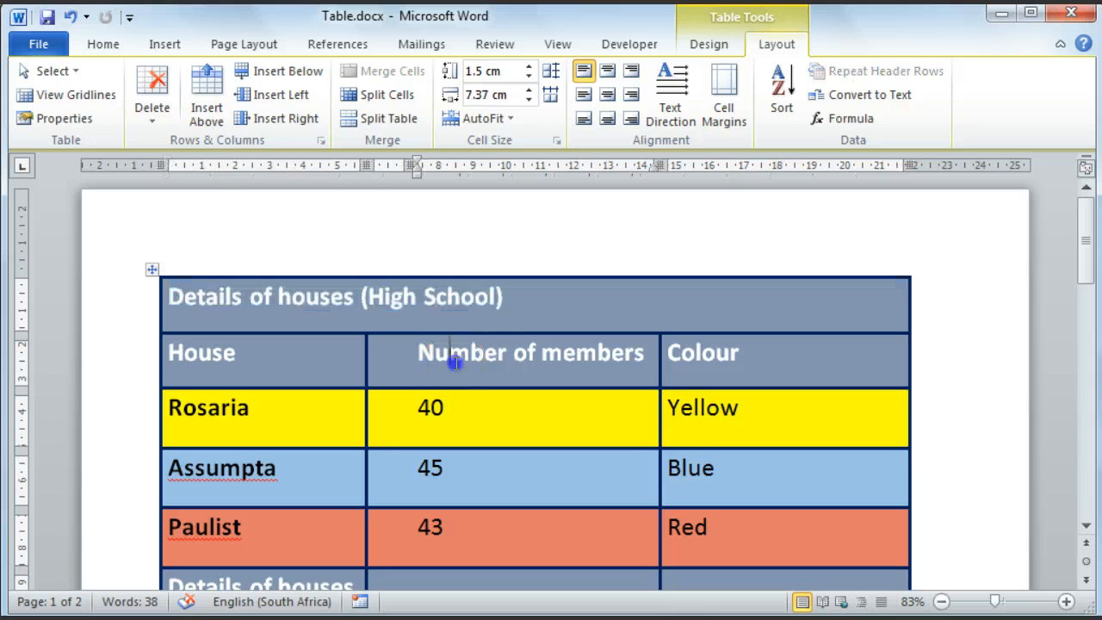
Step: Split the High School "Number of members" cells, from the header down to Paulist, into 2 columns without merging them before the split
scroll(456, 363, down, 1)
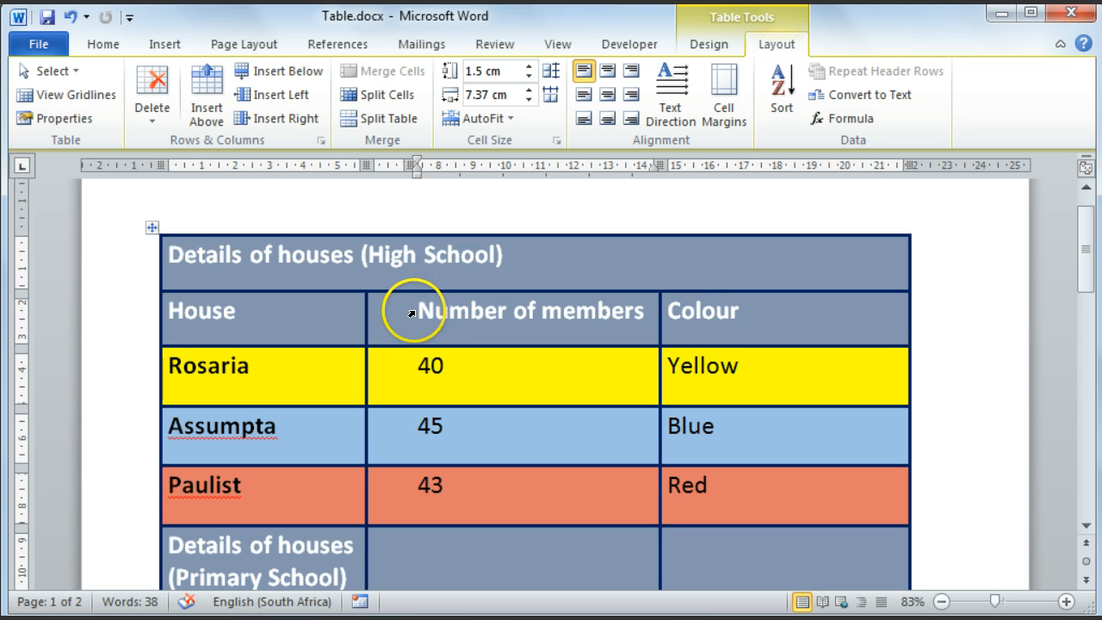
mouse_move(407, 299)
mouse_down()
mouse_move(430, 313)
mouse_move(439, 489)
mouse_up()
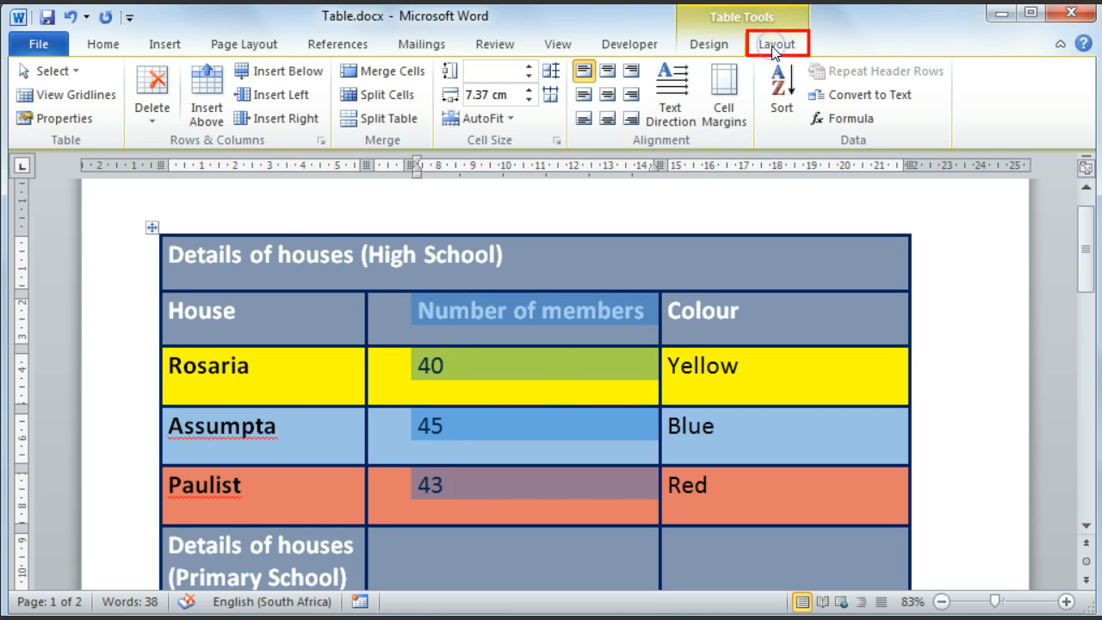
click(398, 97)
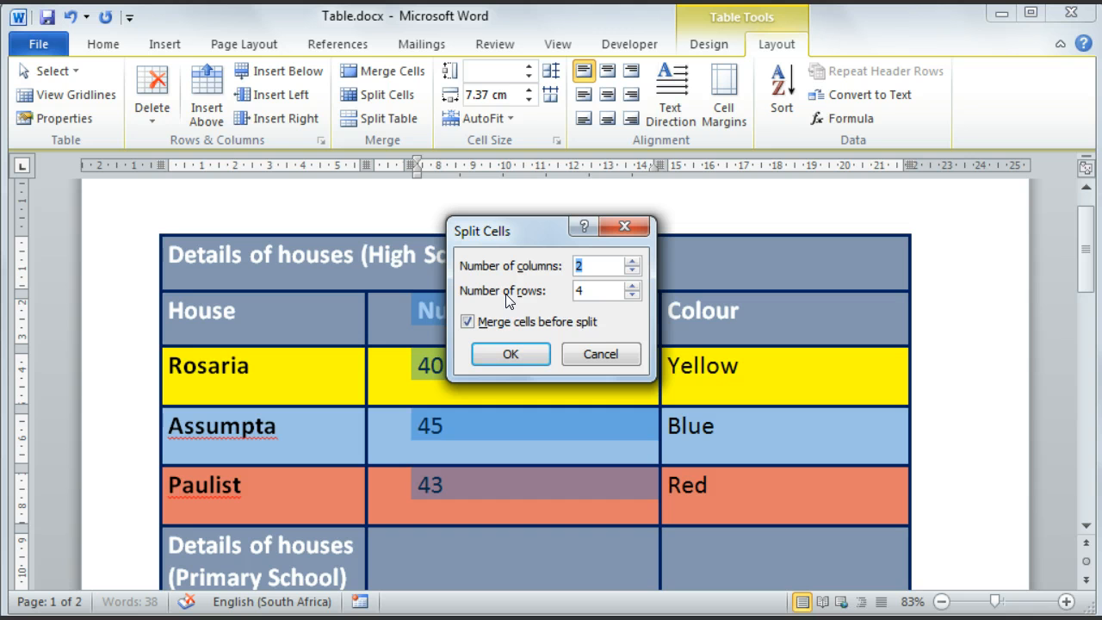
click(467, 322)
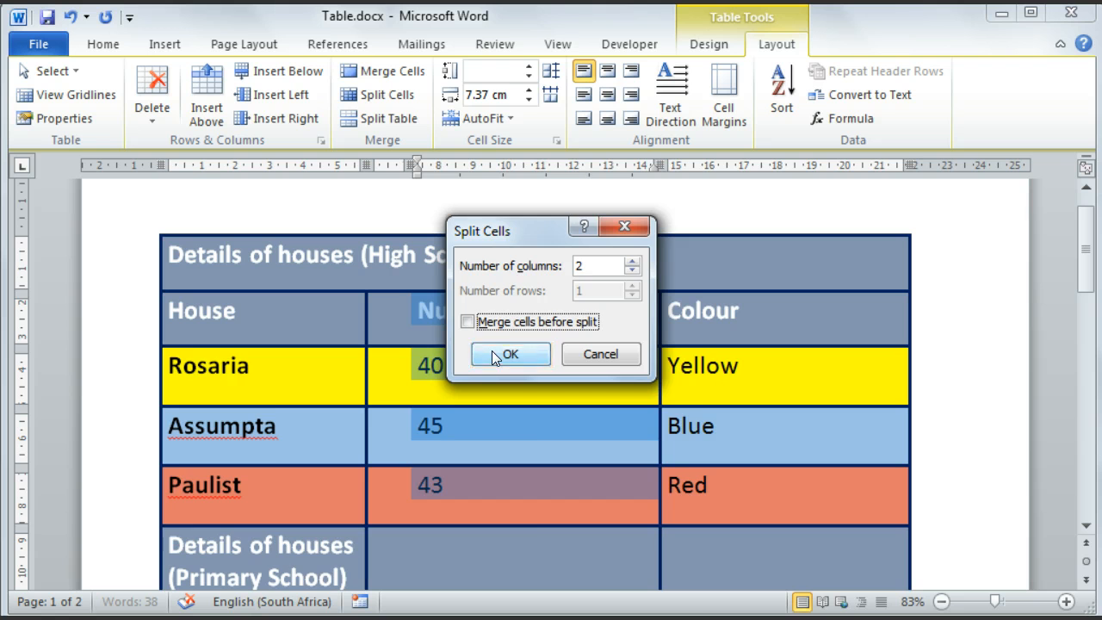
click(509, 354)
Step: Replace the "Number of members" header with "Males" and enter "Females" as the header of the new empty column beside it
click(493, 351)
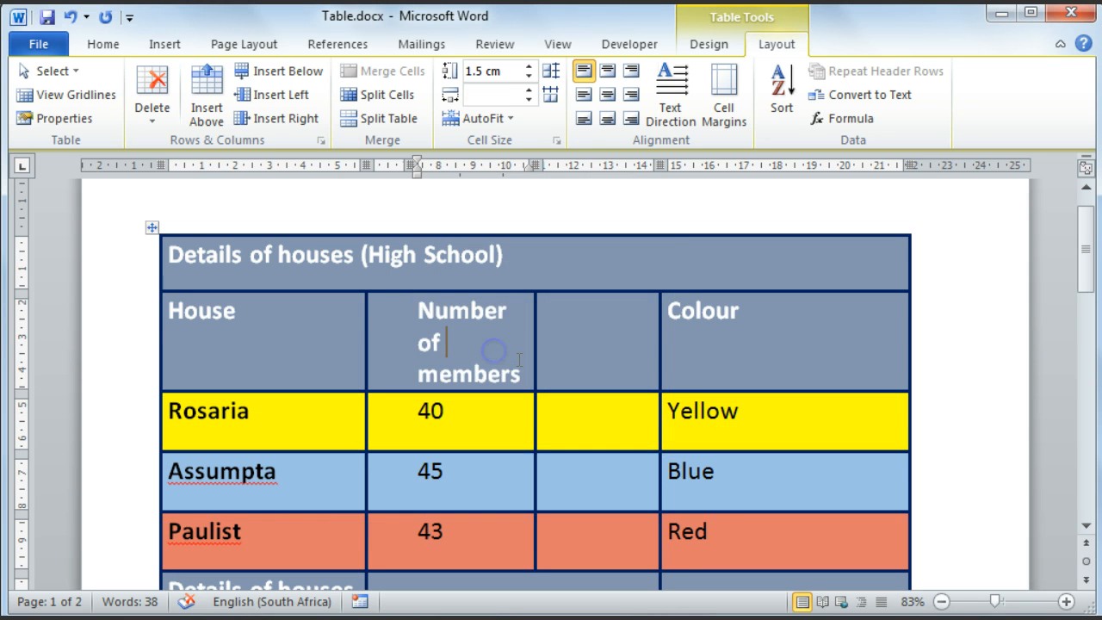
mouse_move(522, 375)
mouse_down()
mouse_move(474, 364)
mouse_move(432, 312)
mouse_up()
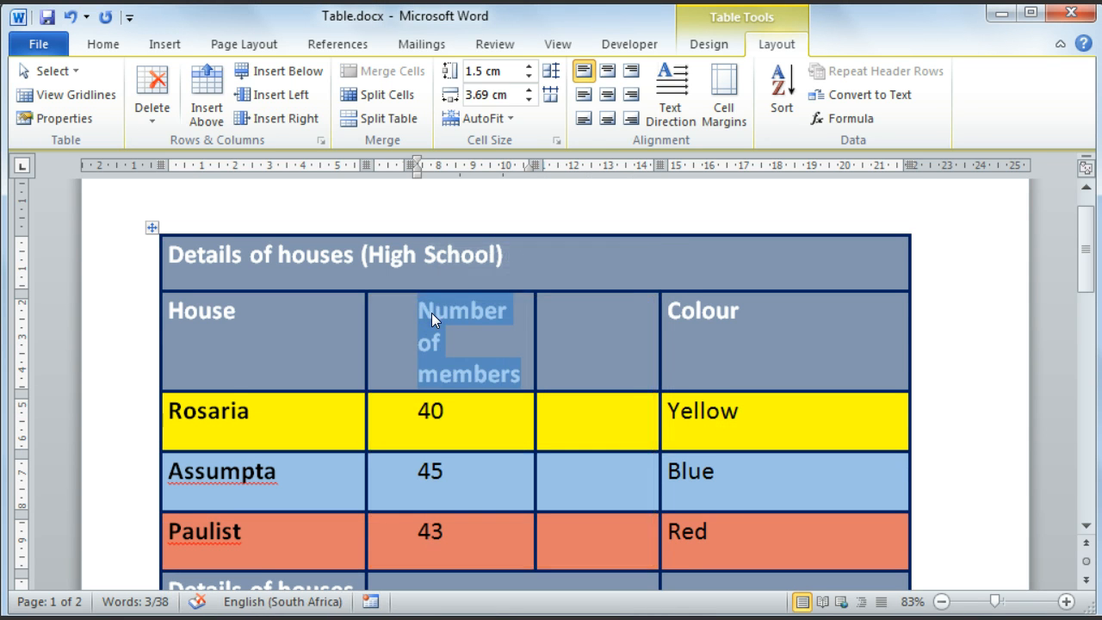
text(Males)
click(504, 301)
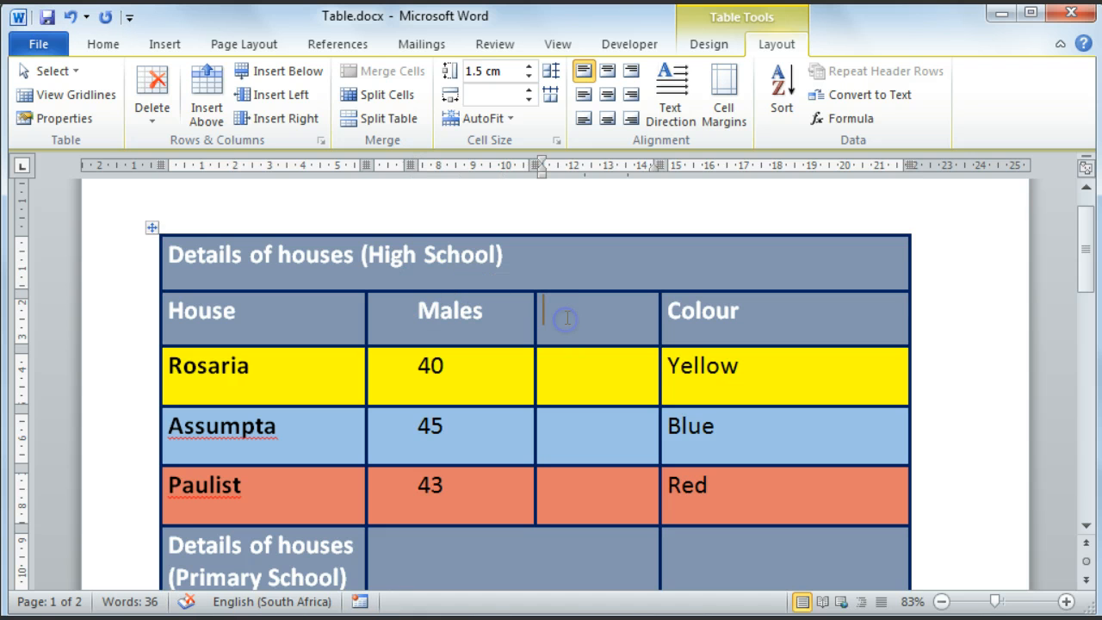
text(Females)
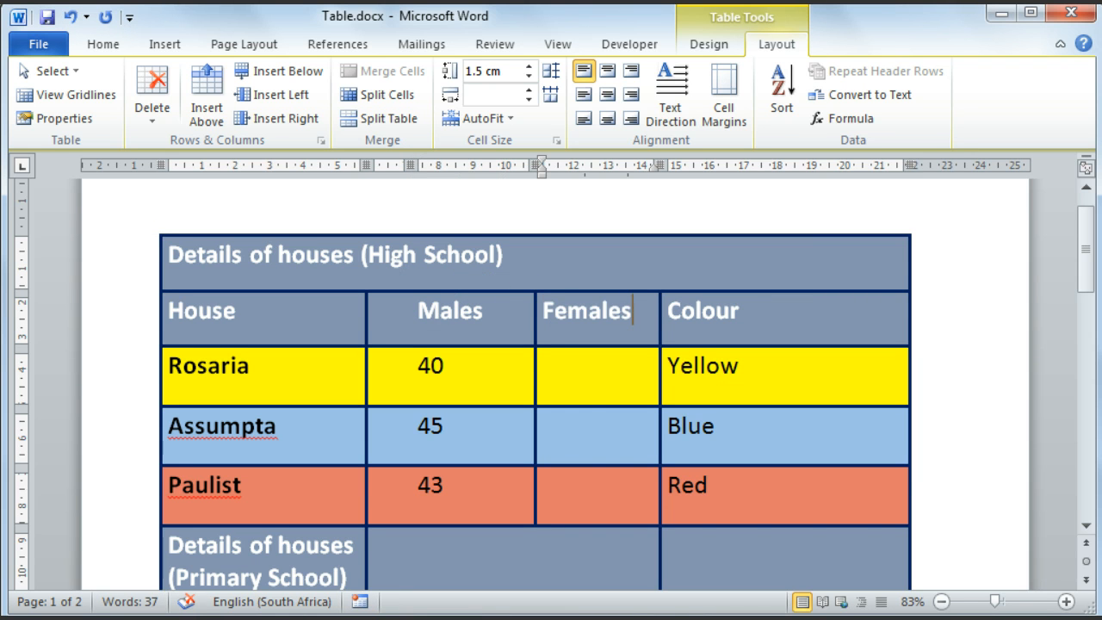
click(555, 389)
Step: Split the table in two so that the second table starts at the "Details of houses (Primary School)" row
scroll(518, 266, down, 1)
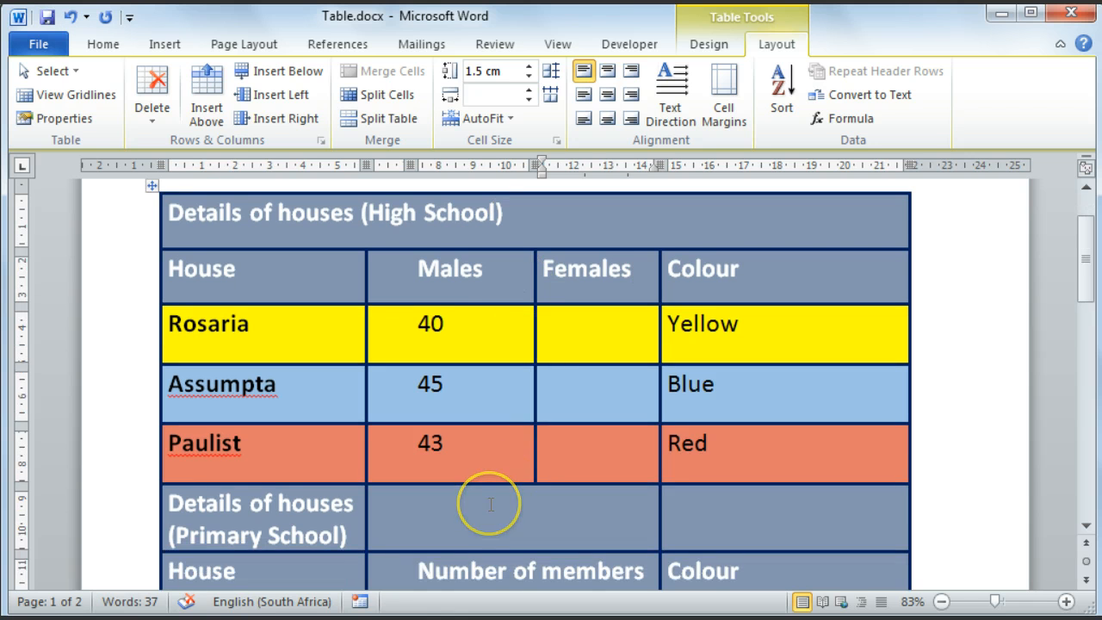
scroll(490, 504, down, 1)
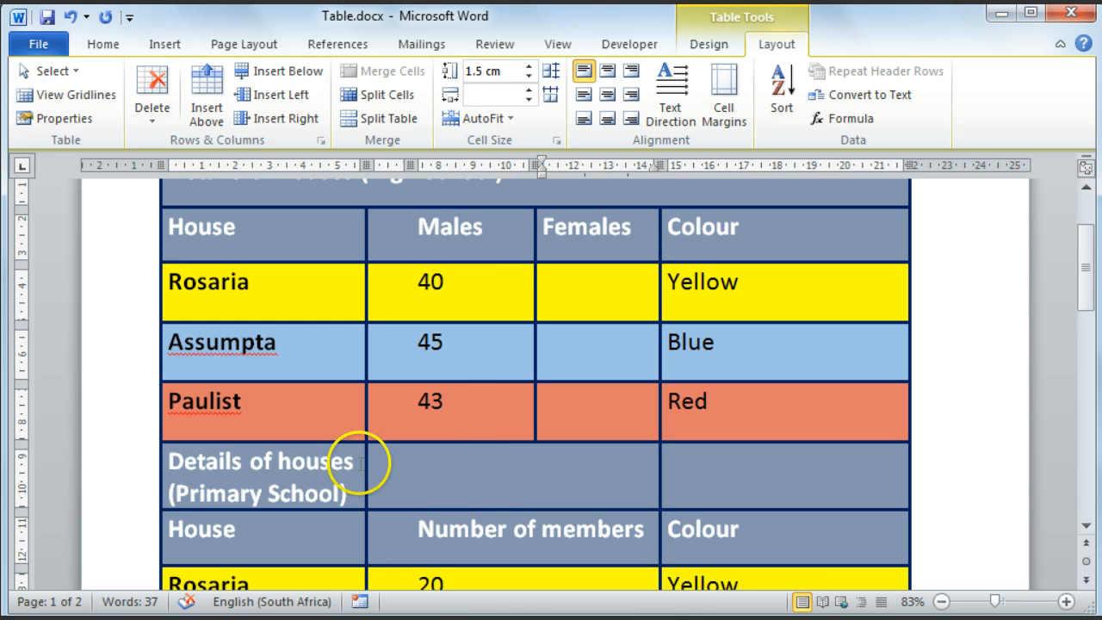
click(169, 462)
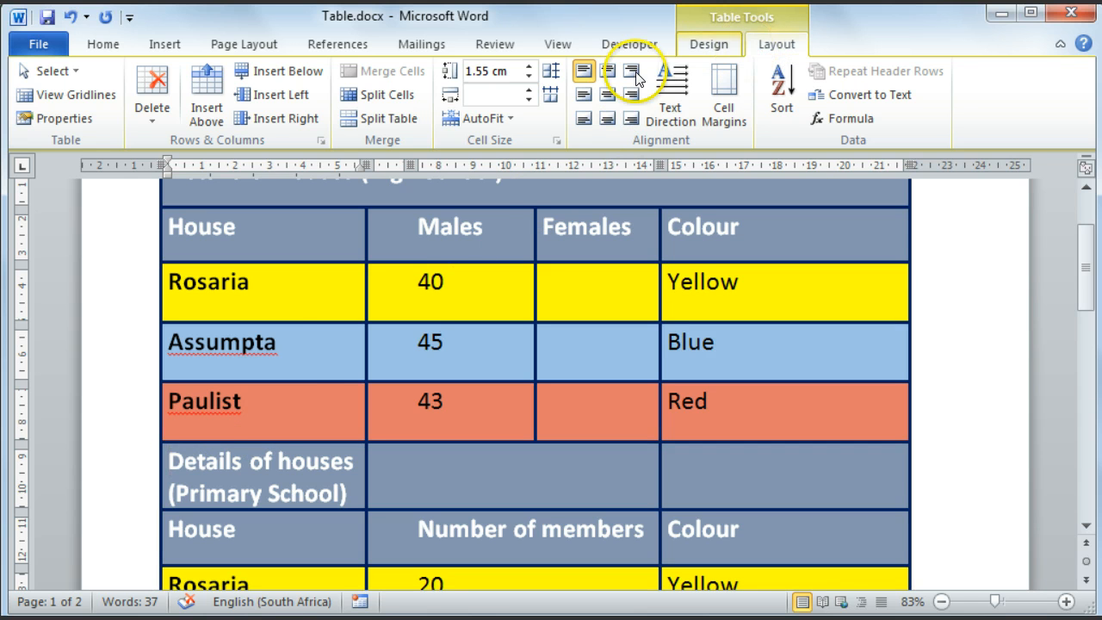
click(384, 121)
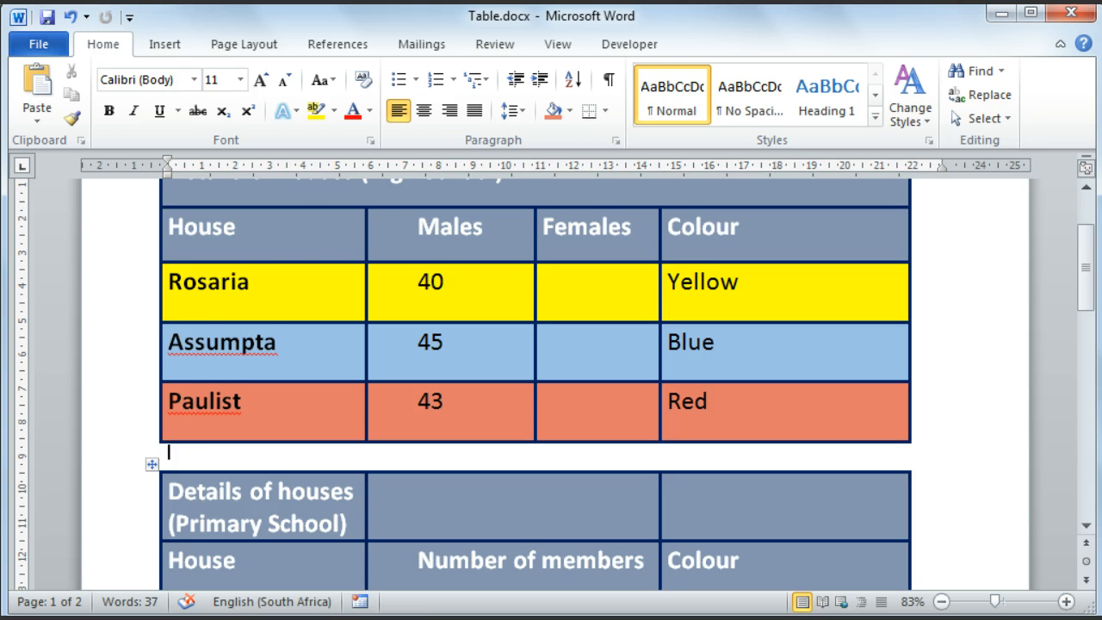
Step: Try increasing and decreasing the height of the High School table's House header row, ending at 1.5 cm
click(286, 233)
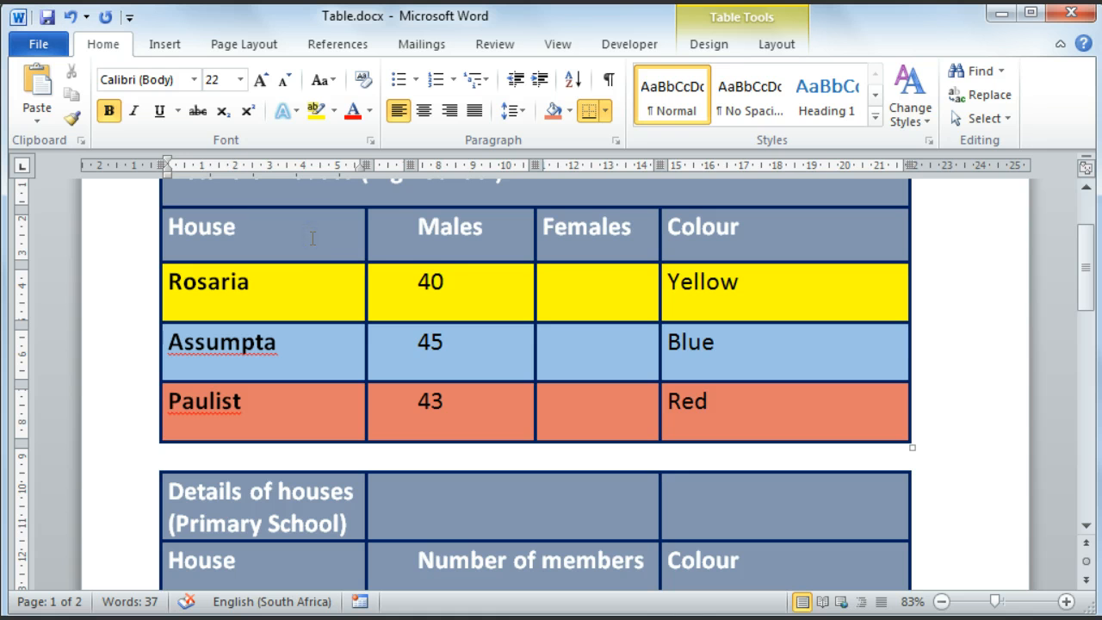
click(771, 48)
scroll(516, 291, up, 2)
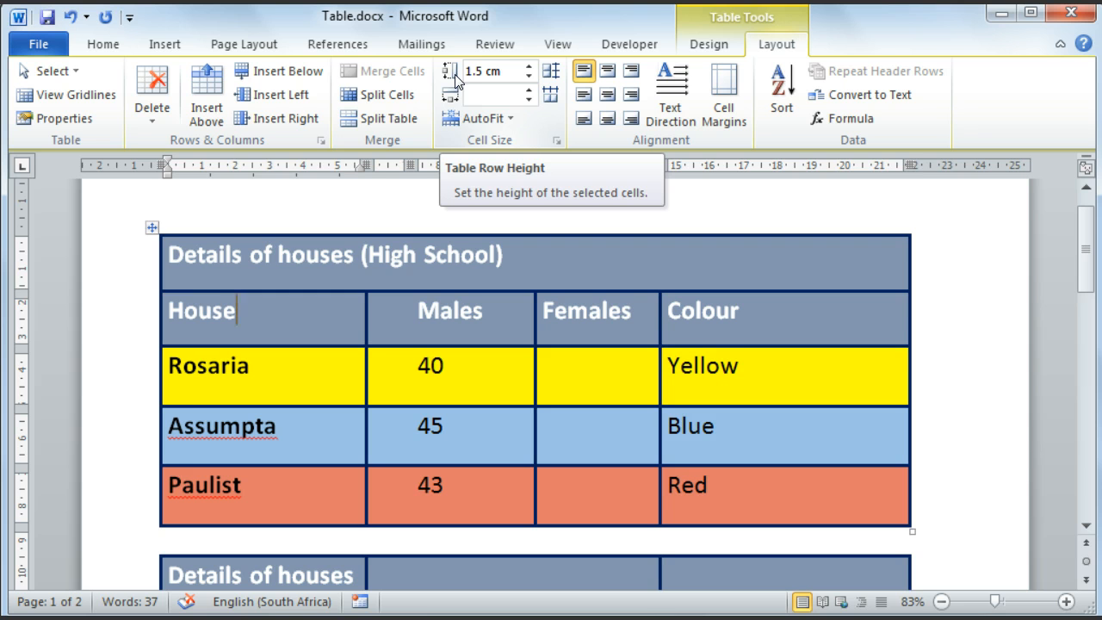
click(529, 66)
click(529, 66)
click(529, 66)
click(529, 77)
click(528, 76)
click(529, 77)
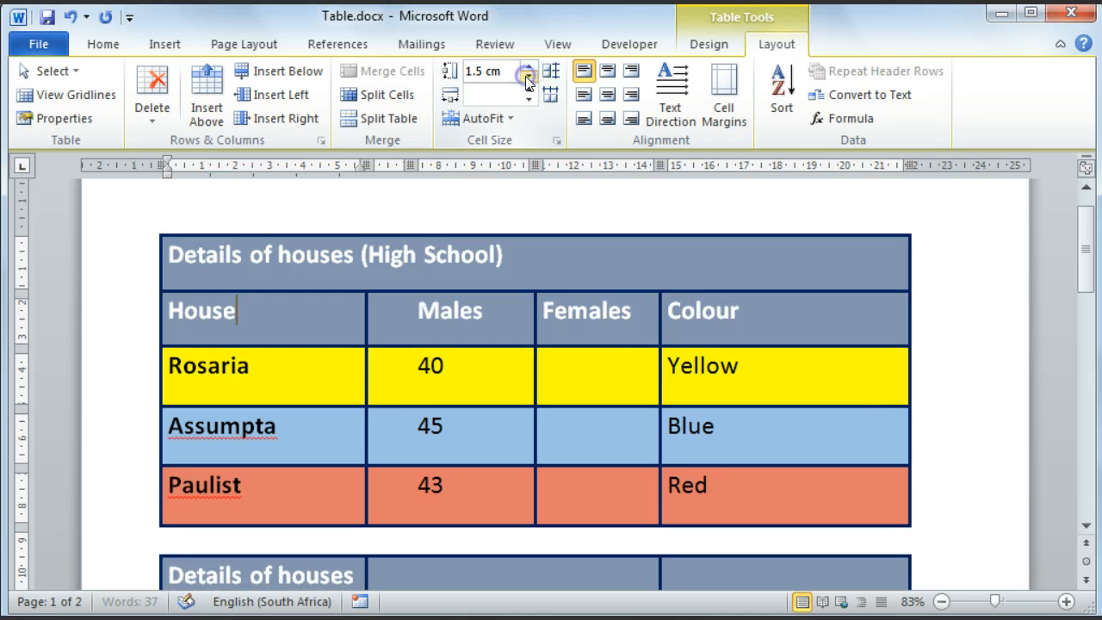
click(529, 77)
click(529, 67)
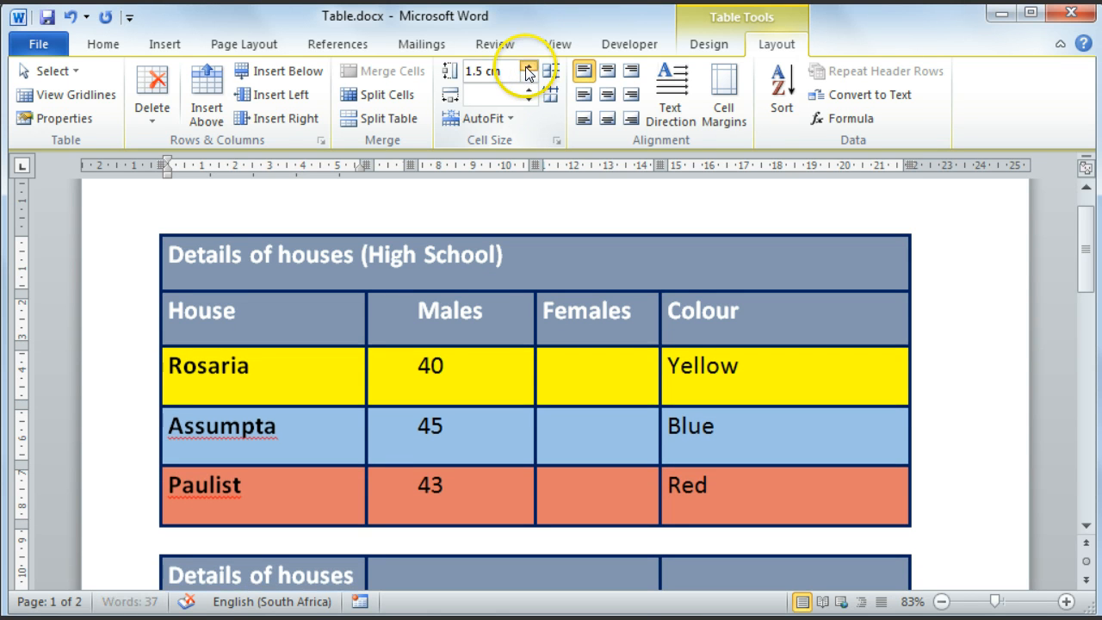
click(527, 78)
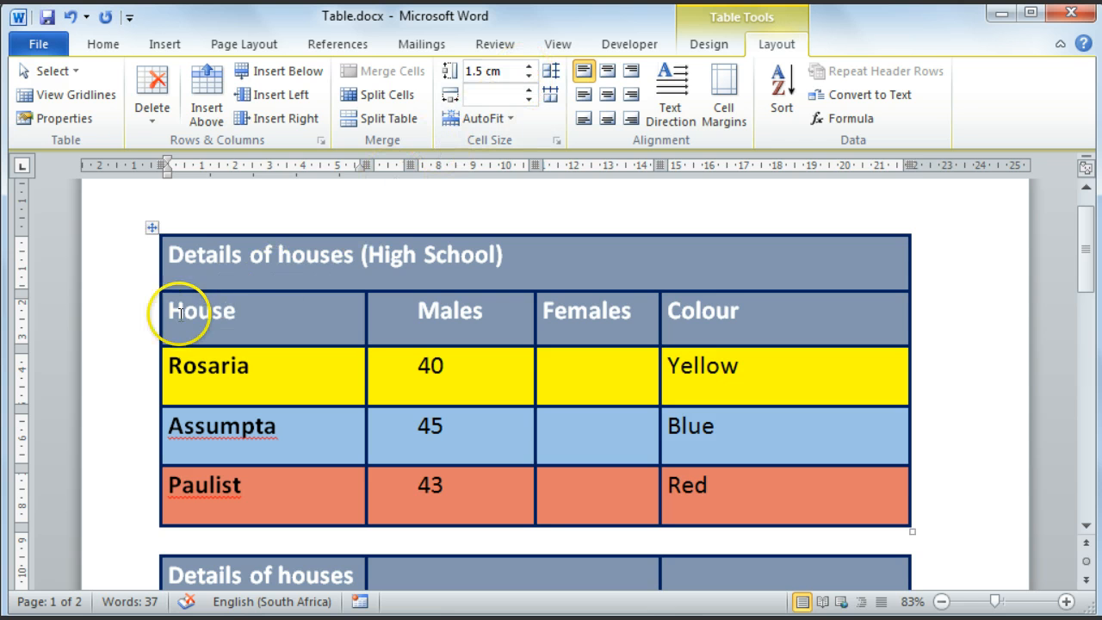
Step: Set the height of the four High School table rows from the House header to Paulist to 1.5 cm
drag(171, 312, 711, 472)
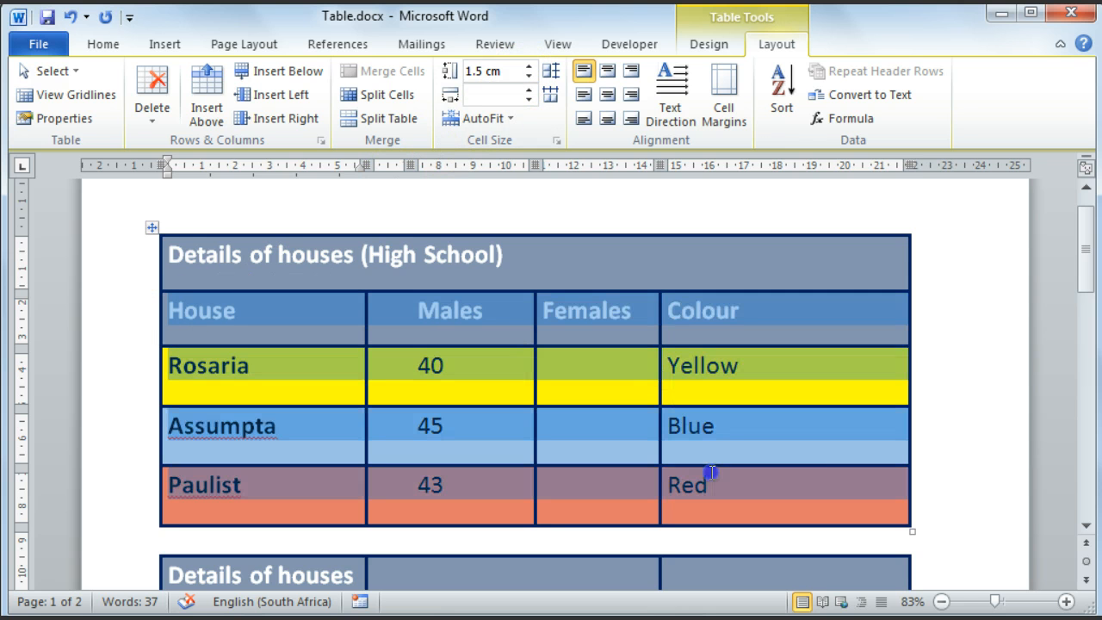
click(528, 67)
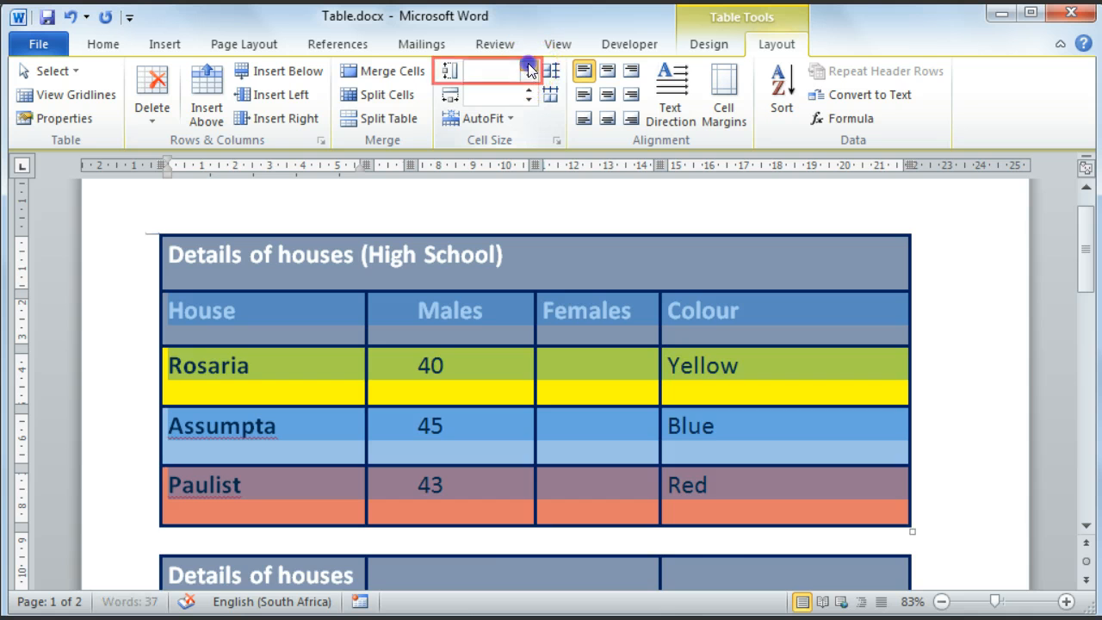
click(528, 67)
click(529, 67)
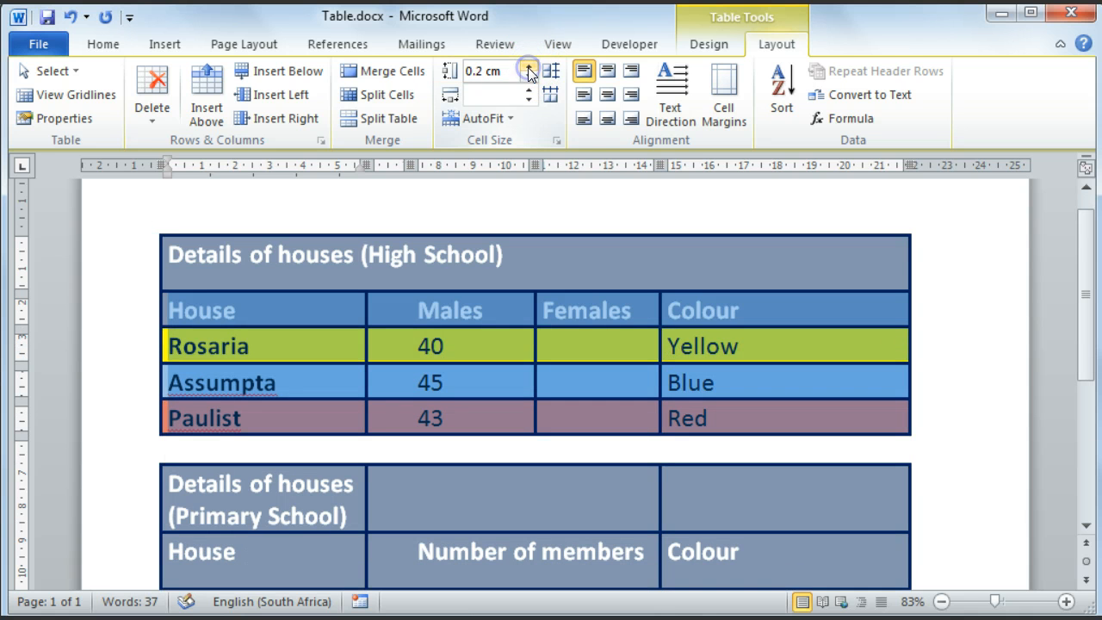
click(529, 66)
click(529, 76)
click(528, 67)
click(528, 66)
click(470, 73)
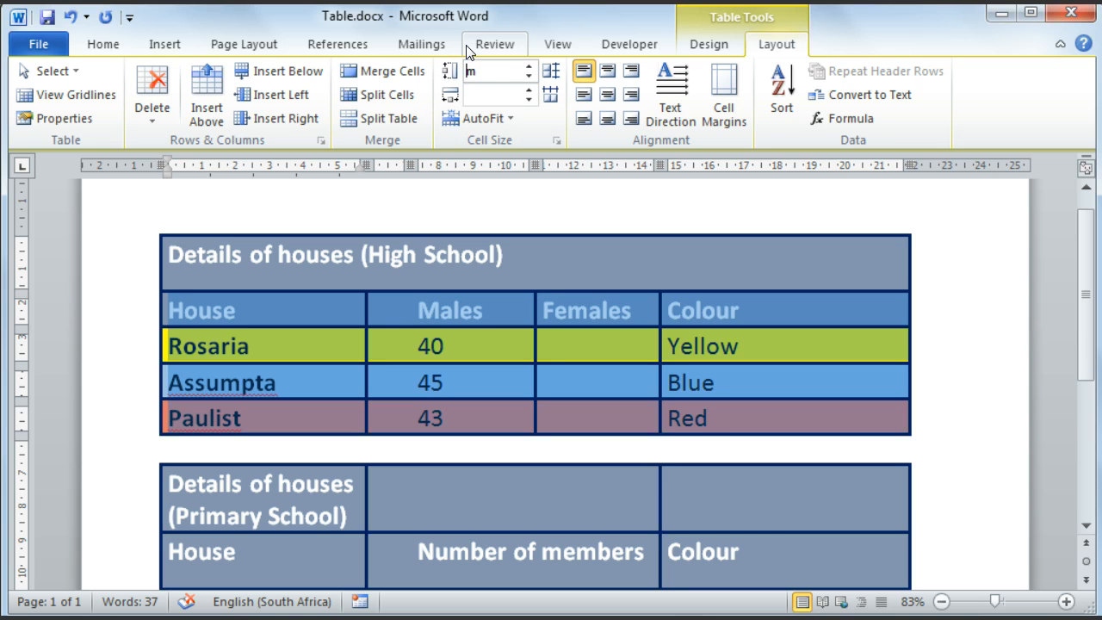
text(1.5)
key(Return)
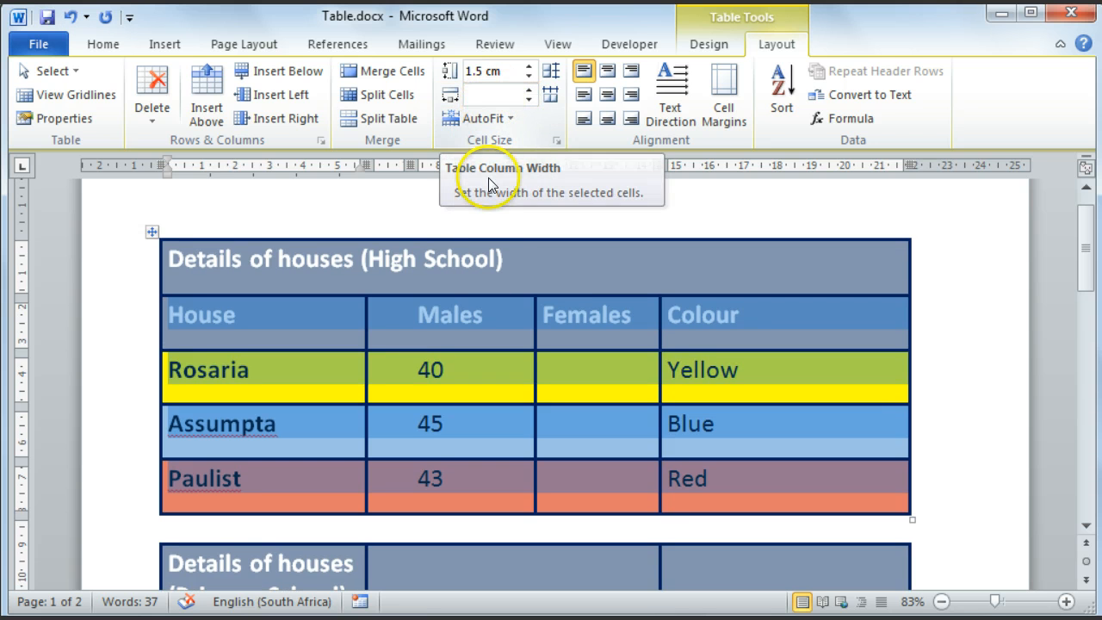
Step: Widen the Males column of the High School table to 4.6 cm
click(489, 314)
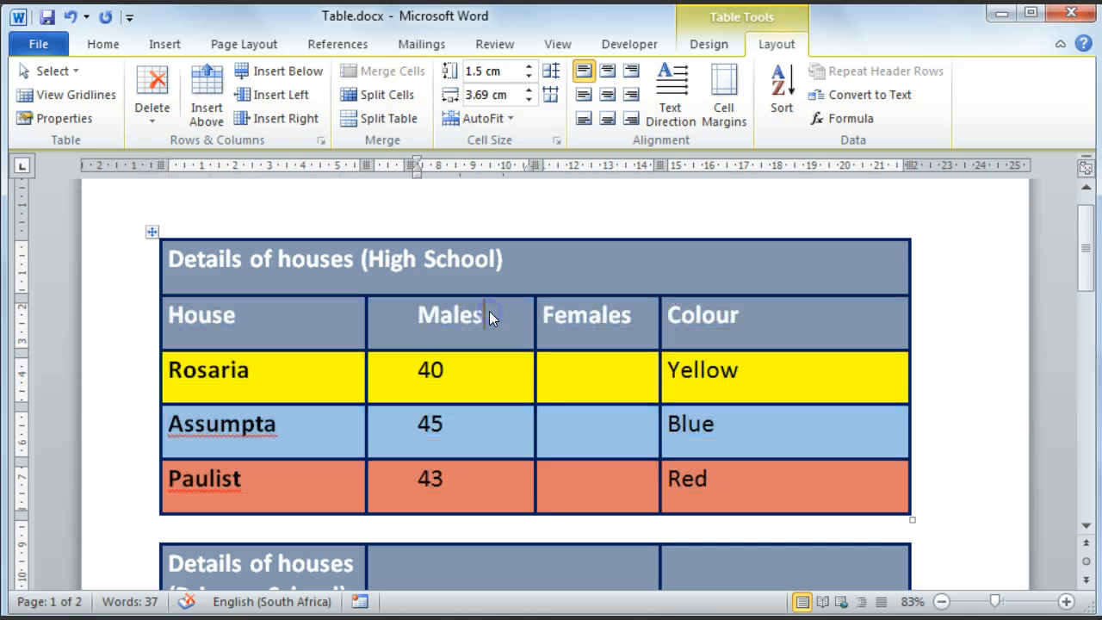
click(528, 89)
click(528, 90)
click(528, 89)
click(528, 89)
click(528, 90)
click(527, 89)
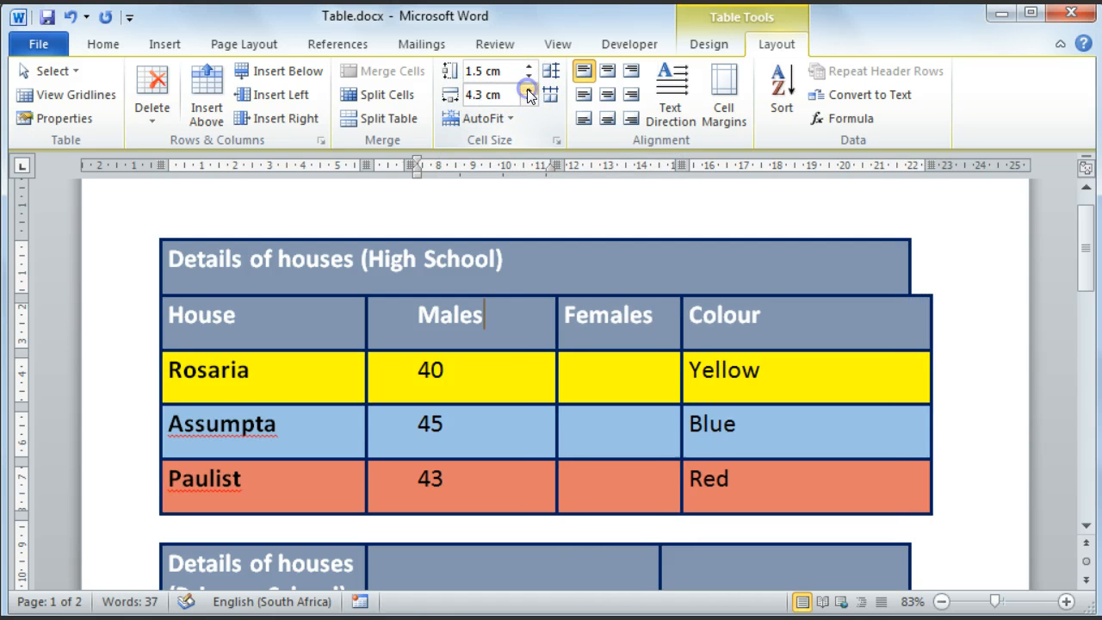
click(528, 90)
click(528, 89)
click(528, 90)
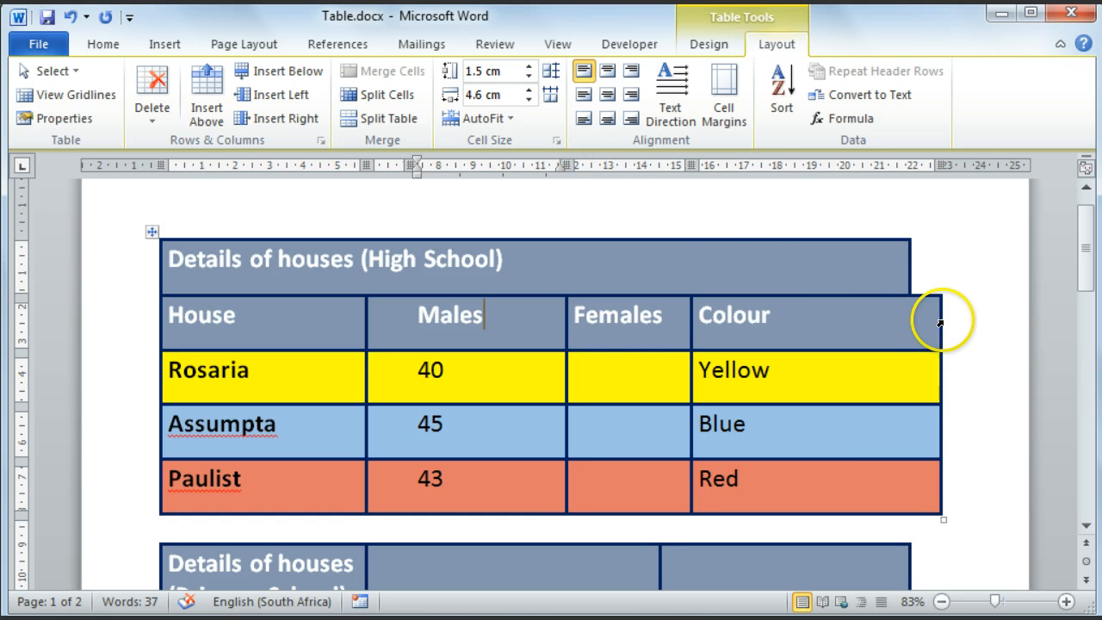
Step: Narrow the Males column of the High School table to 3.7 cm
click(529, 100)
click(529, 100)
click(529, 100)
click(529, 100)
click(529, 100)
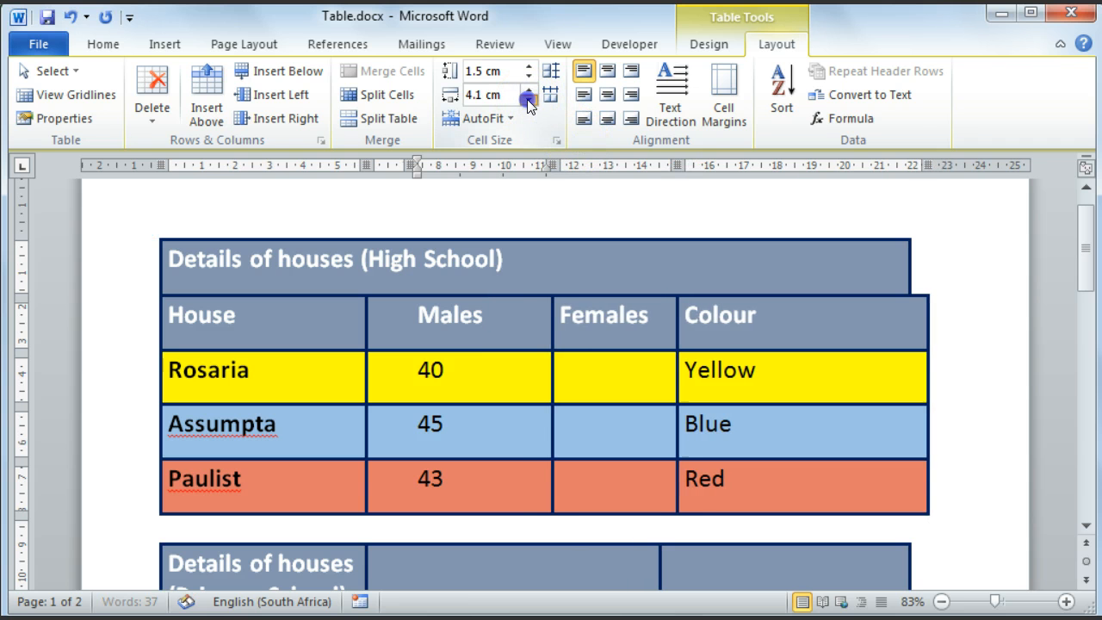
click(528, 100)
click(529, 100)
click(529, 100)
click(528, 100)
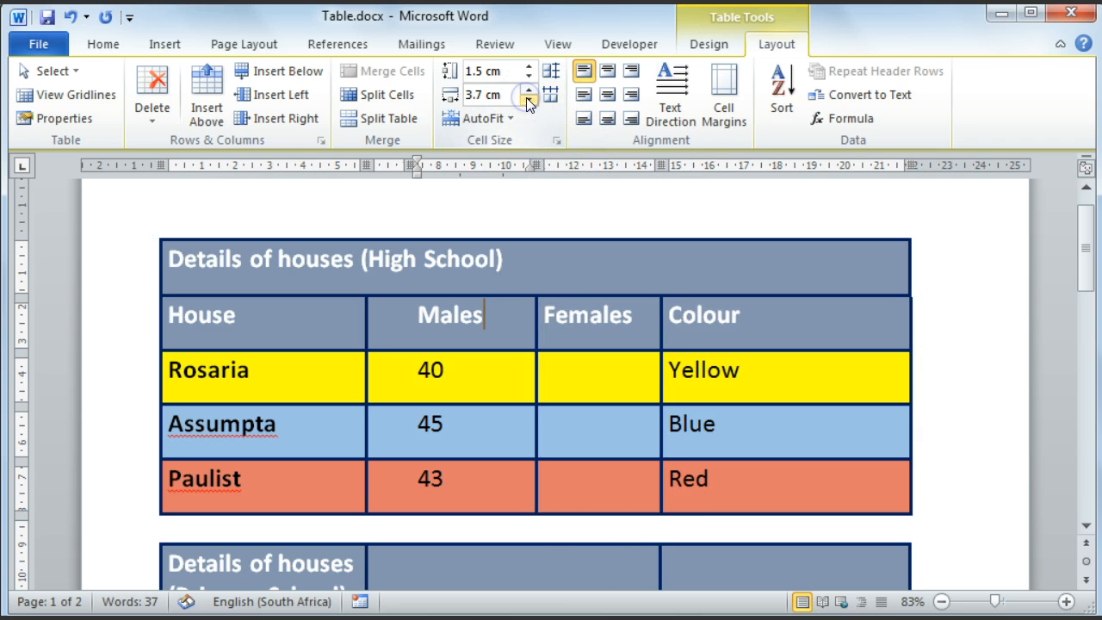
click(528, 100)
click(528, 90)
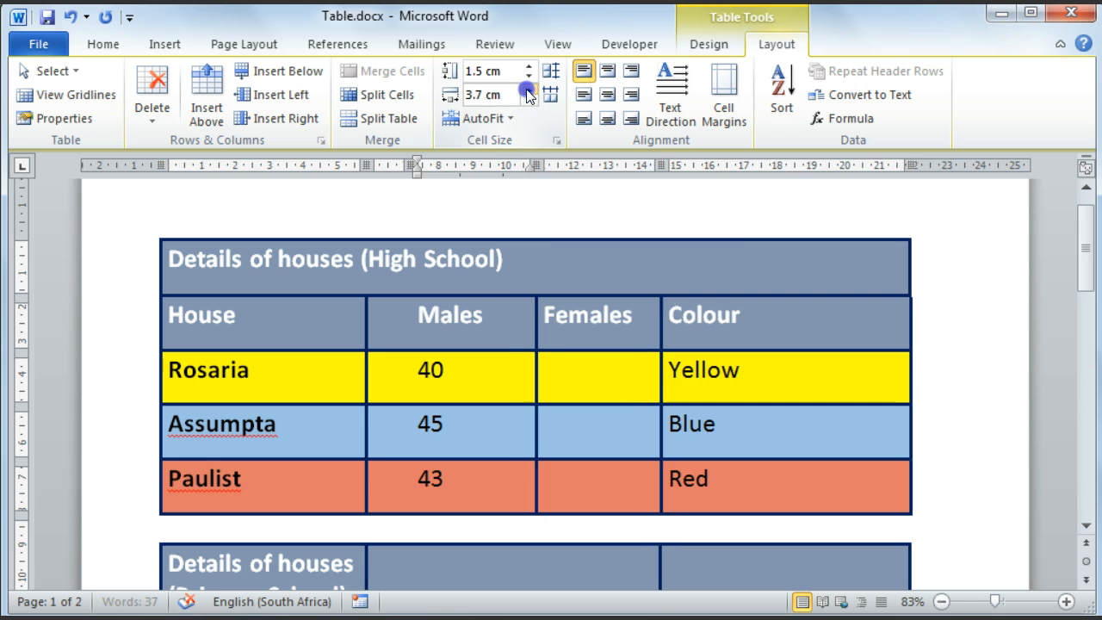
Step: Distribute the row heights equally across the Primary School table's four rows from the title row to Assumpta
click(493, 322)
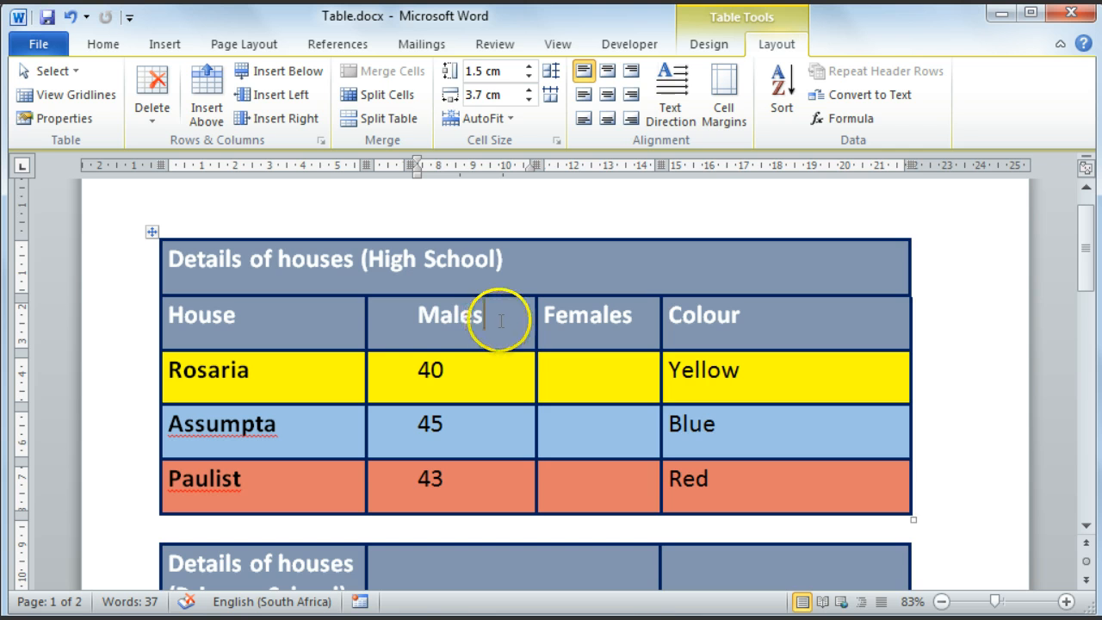
scroll(500, 321, down, 4)
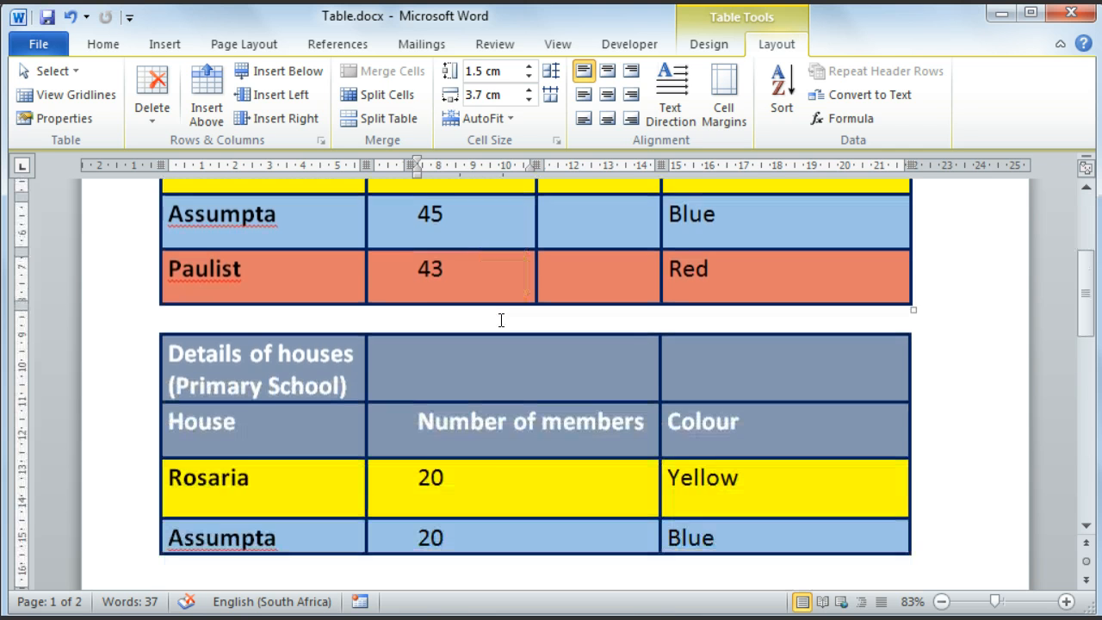
scroll(502, 320, down, 1)
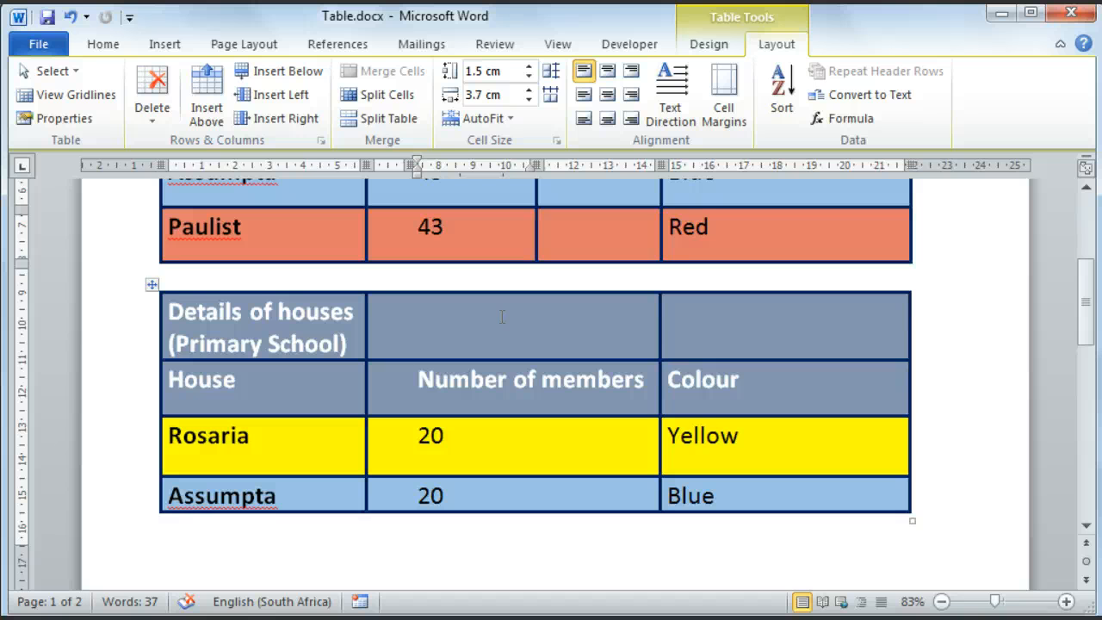
scroll(502, 317, down, 1)
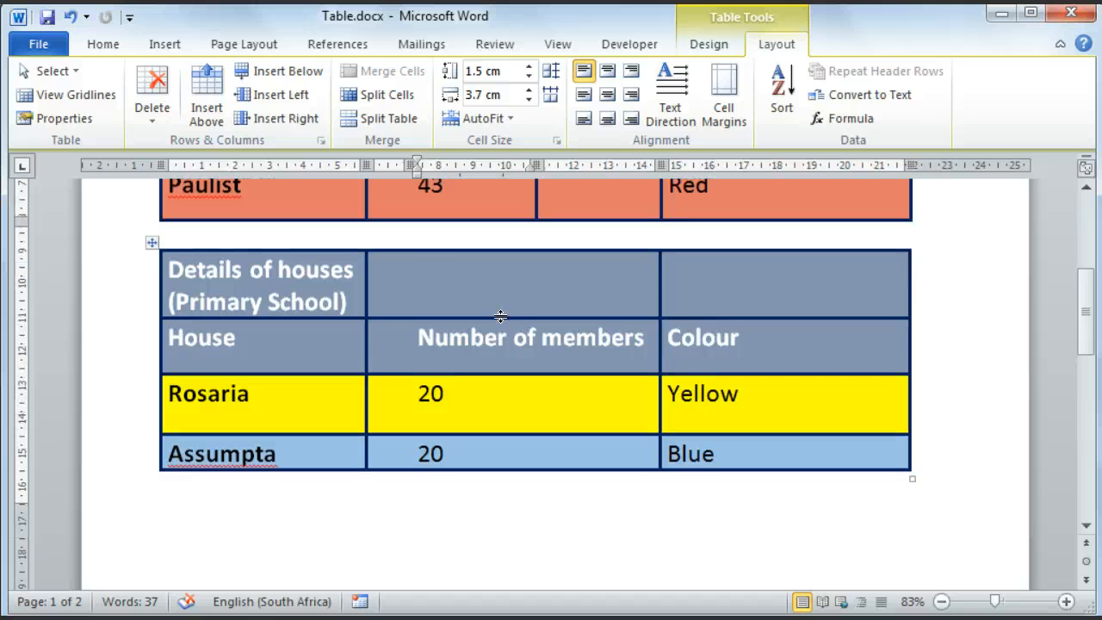
drag(155, 266, 738, 449)
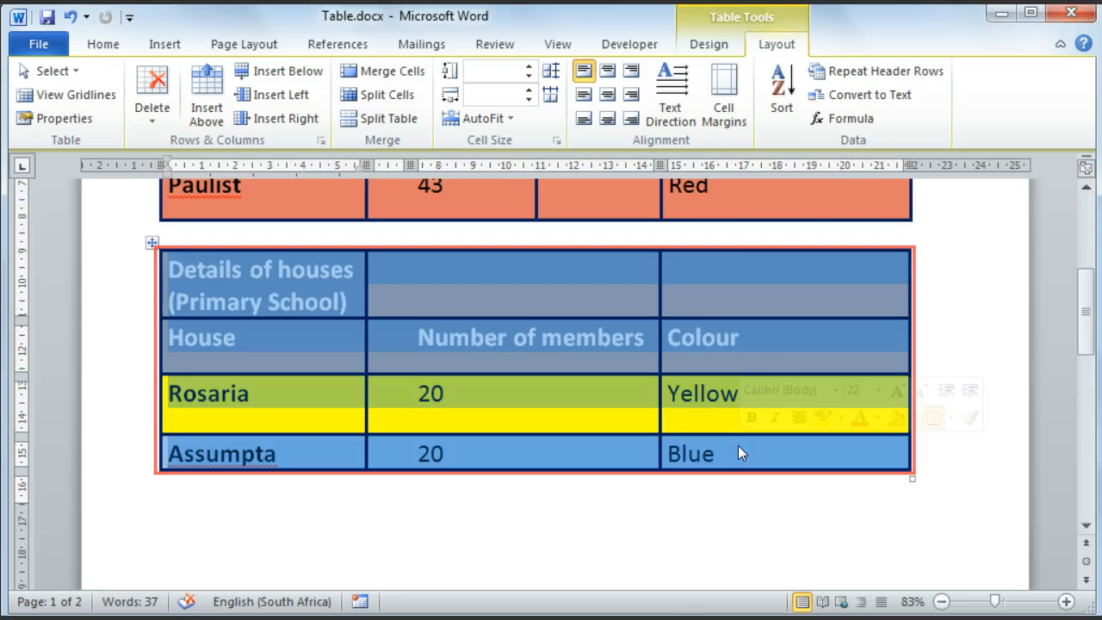
click(738, 448)
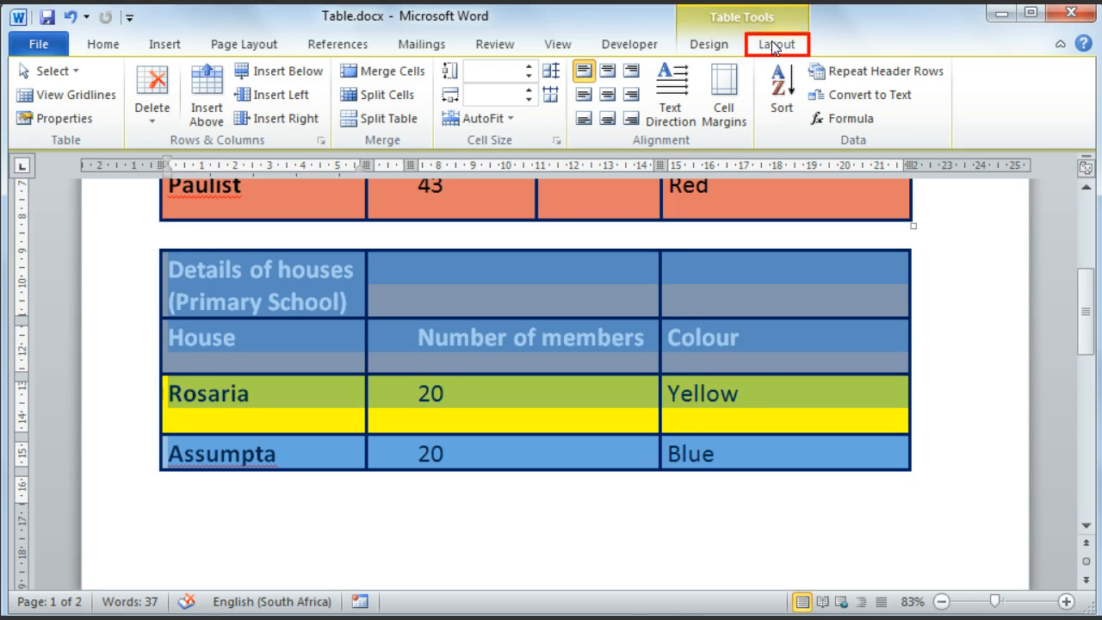
click(551, 94)
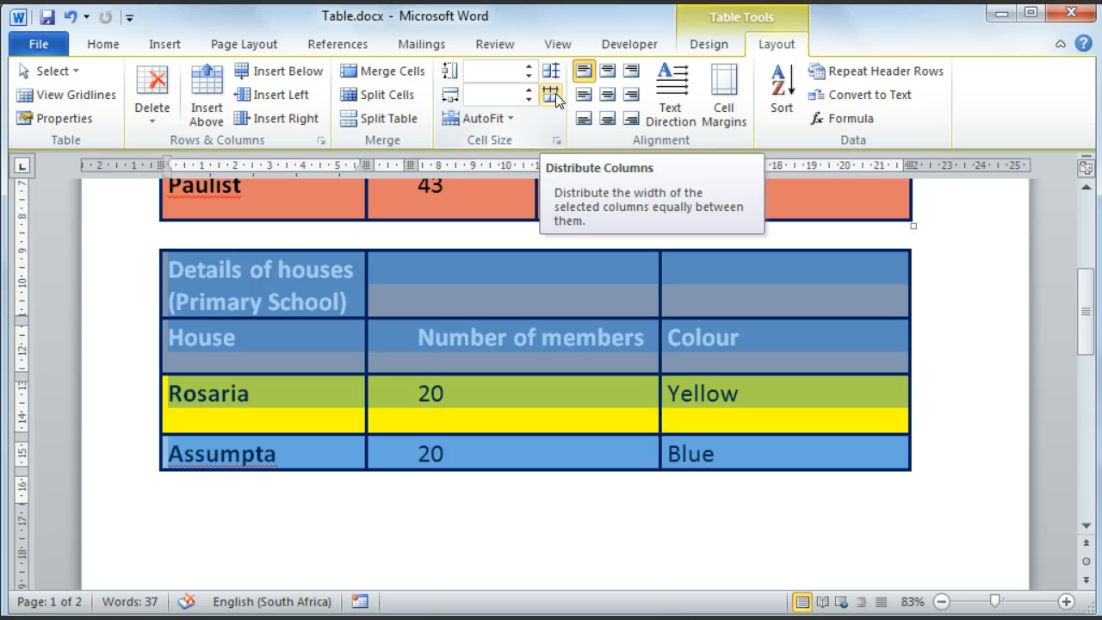
click(551, 72)
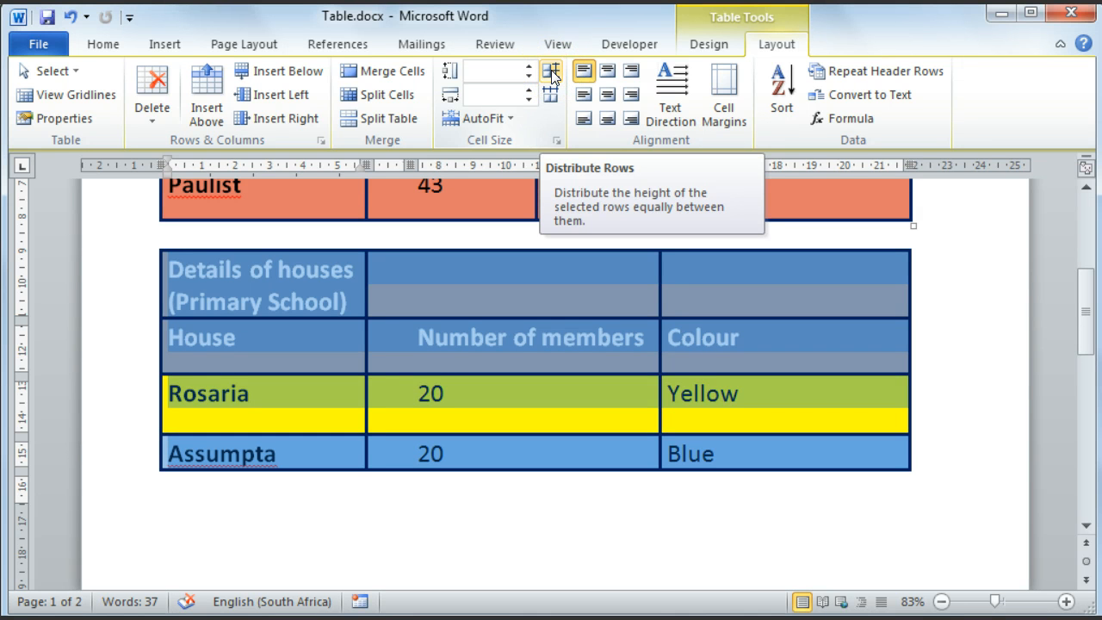
click(551, 72)
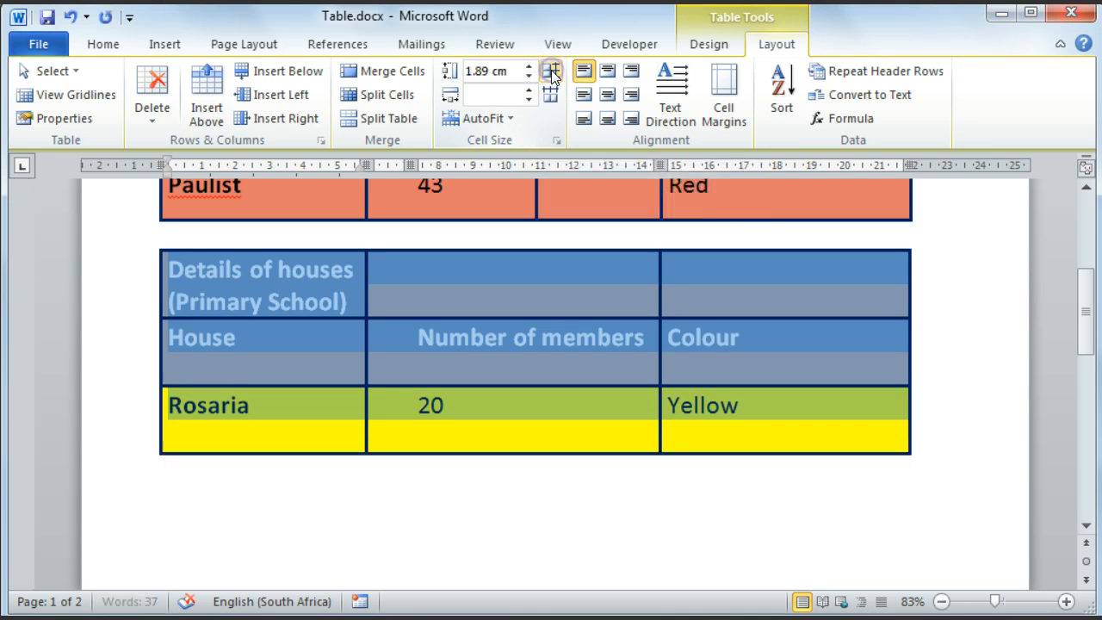
click(552, 94)
Step: Examine the row heights of the Primary School table across both pages
scroll(531, 347, down, 3)
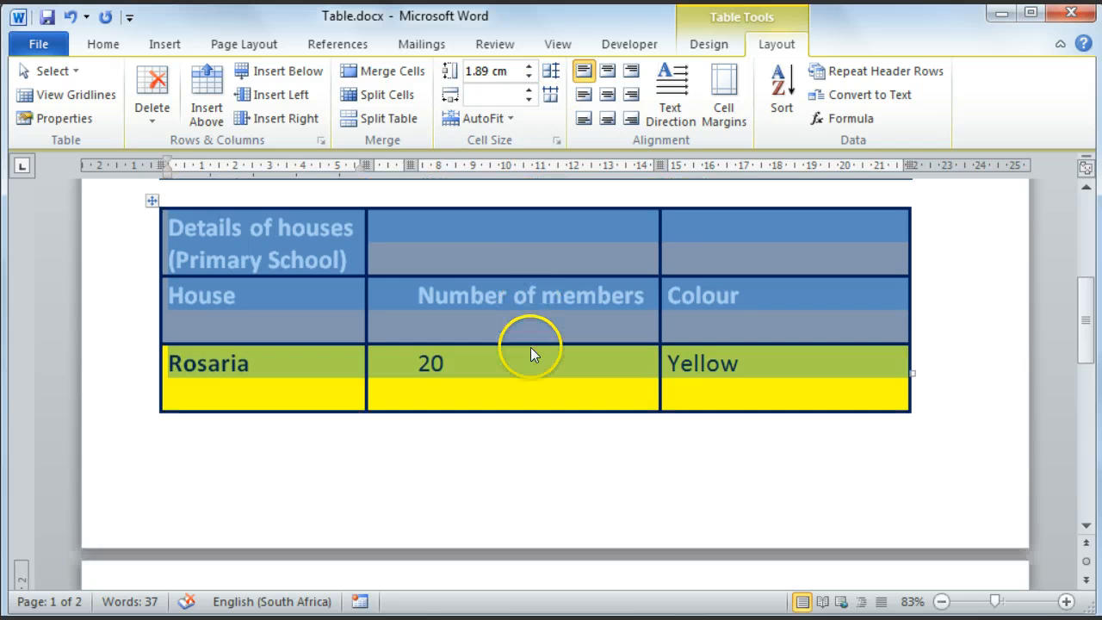
scroll(531, 348, down, 4)
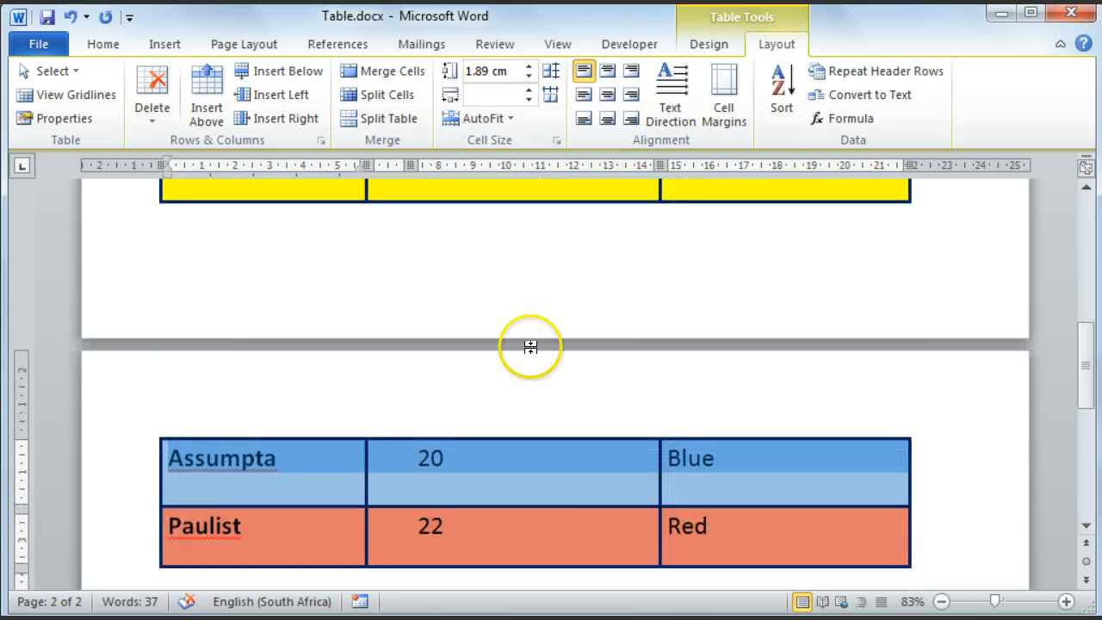
scroll(532, 351, down, 2)
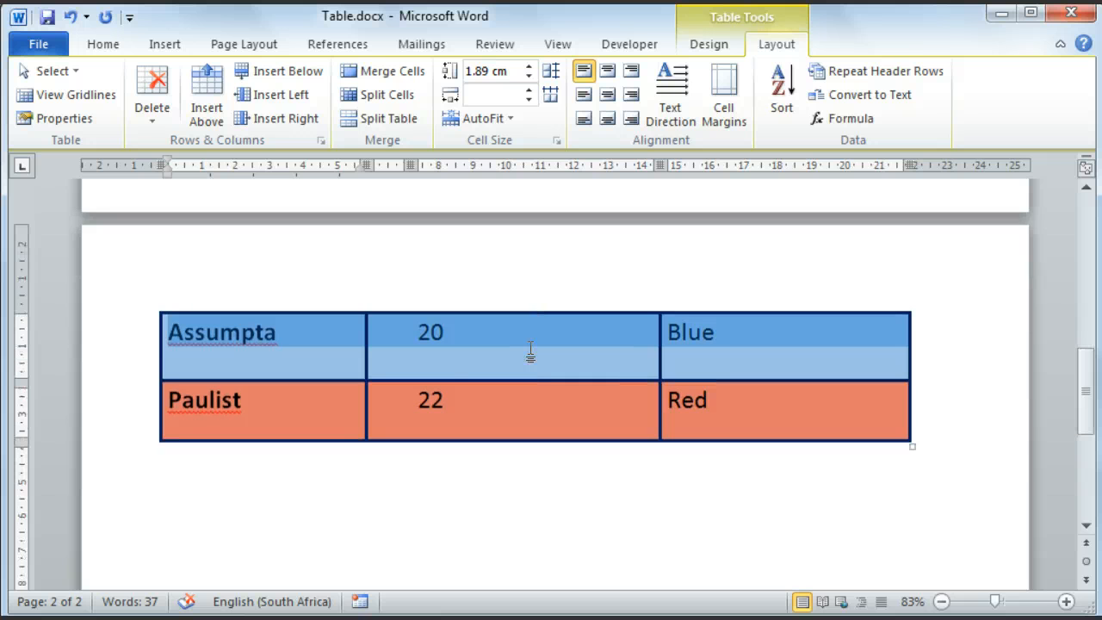
scroll(530, 351, down, 1)
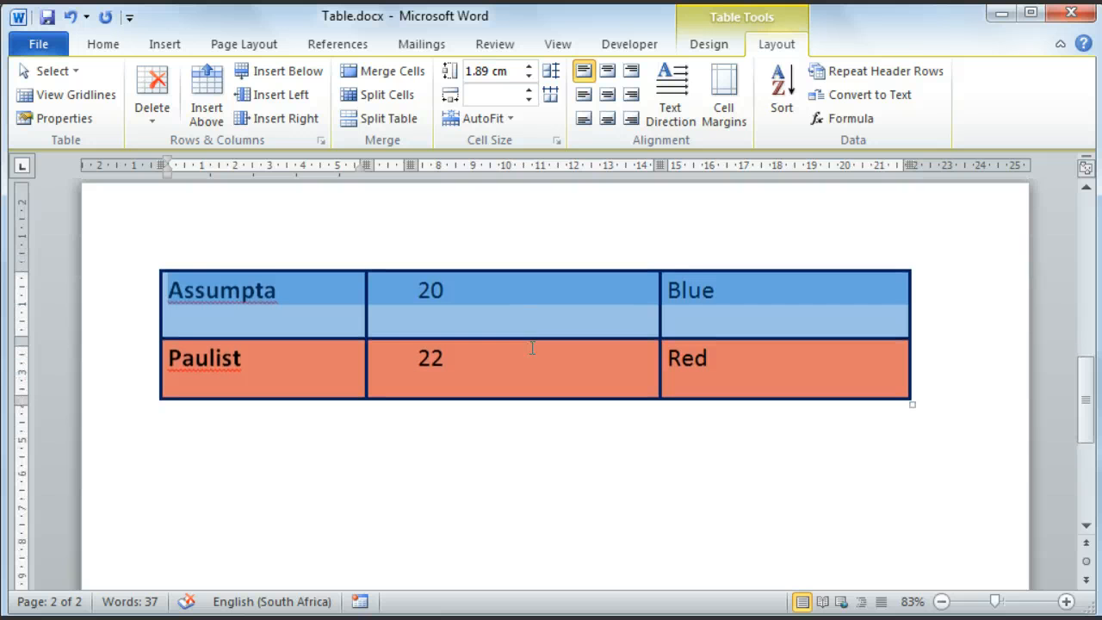
scroll(532, 347, up, 5)
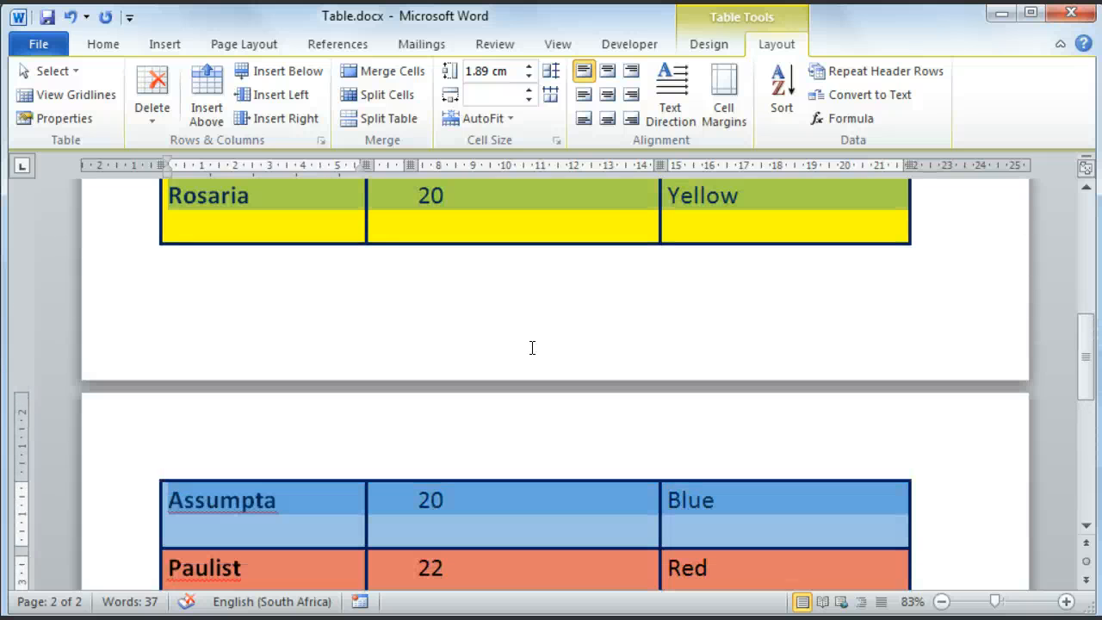
scroll(532, 347, up, 4)
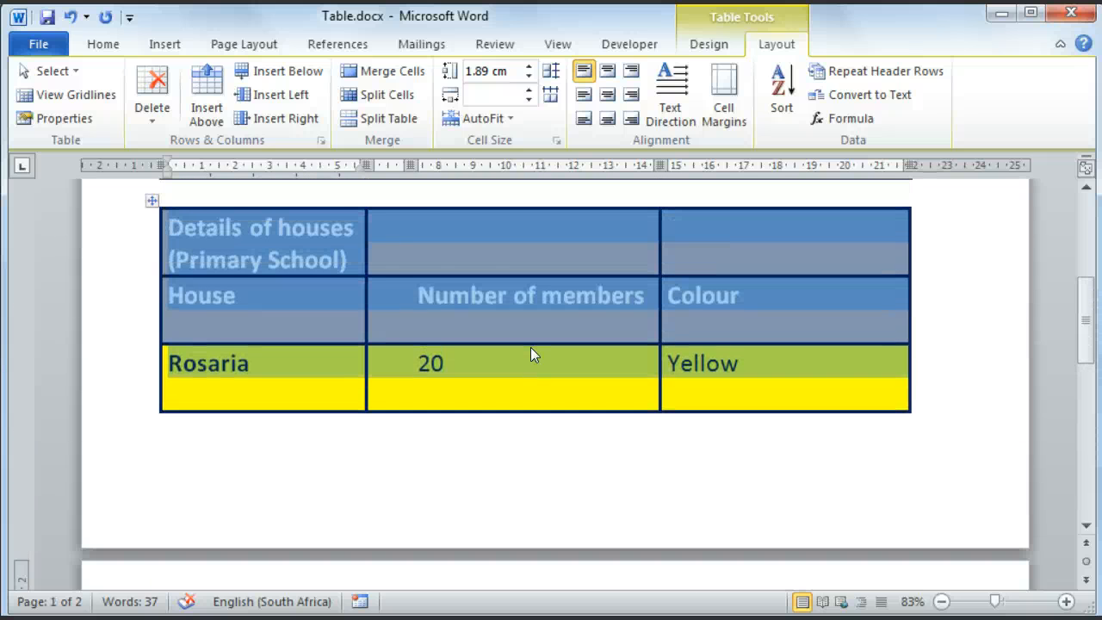
scroll(531, 348, up, 1)
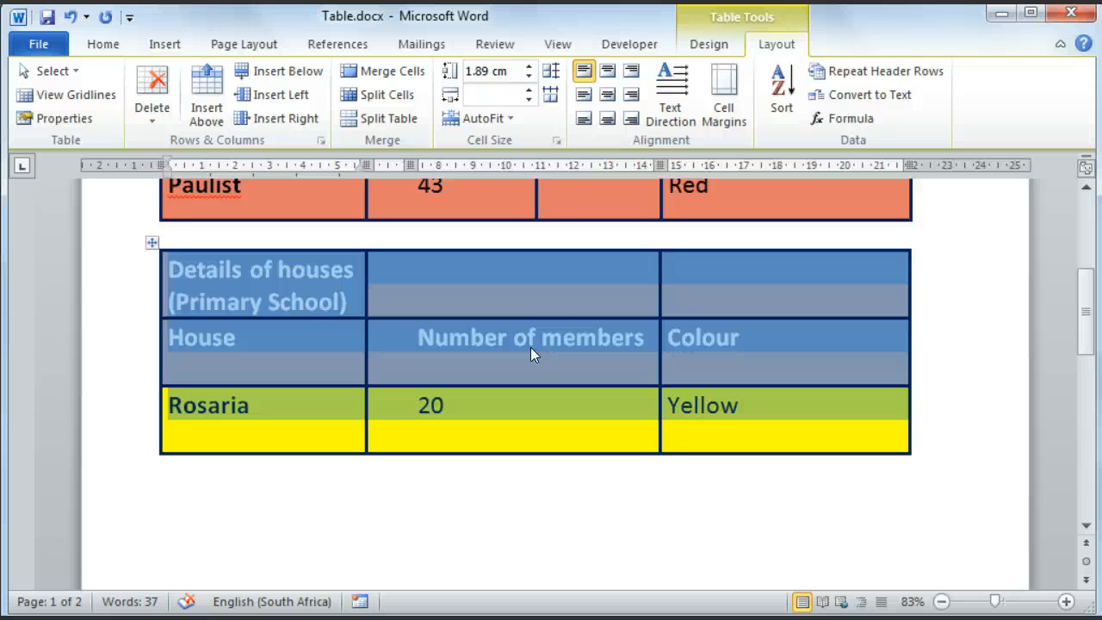
Step: Open the AutoFit options for the selected Primary School table rows
click(509, 119)
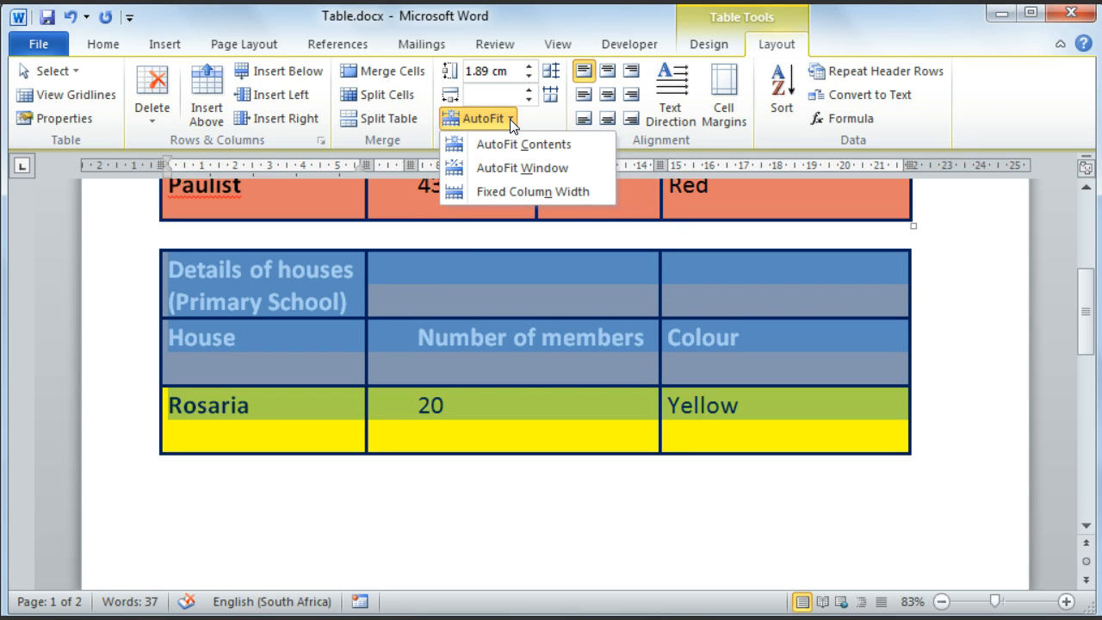